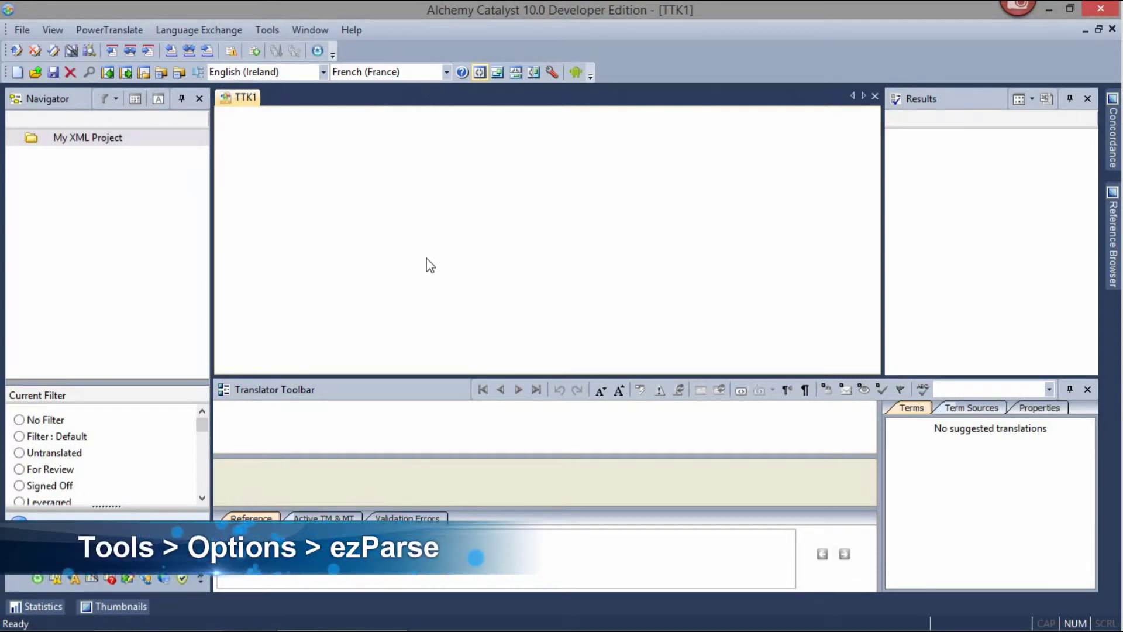
- Open Tools > Options on the ezParse page and browse the parser file groups' extensions
left_click(265, 30)
left_click(286, 348)
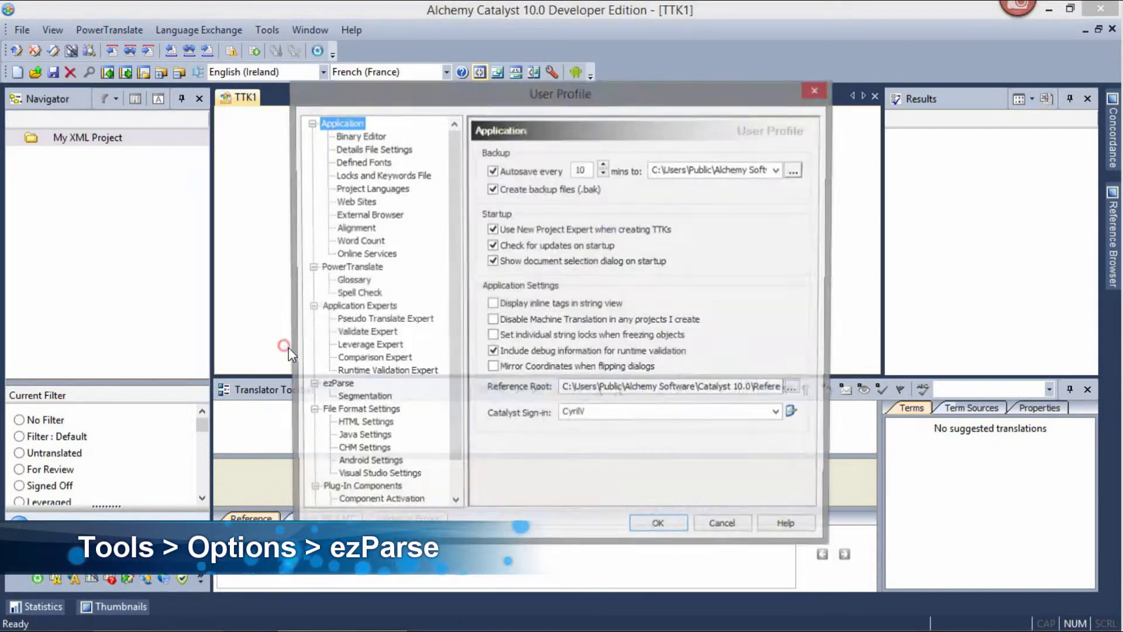
left_click(335, 386)
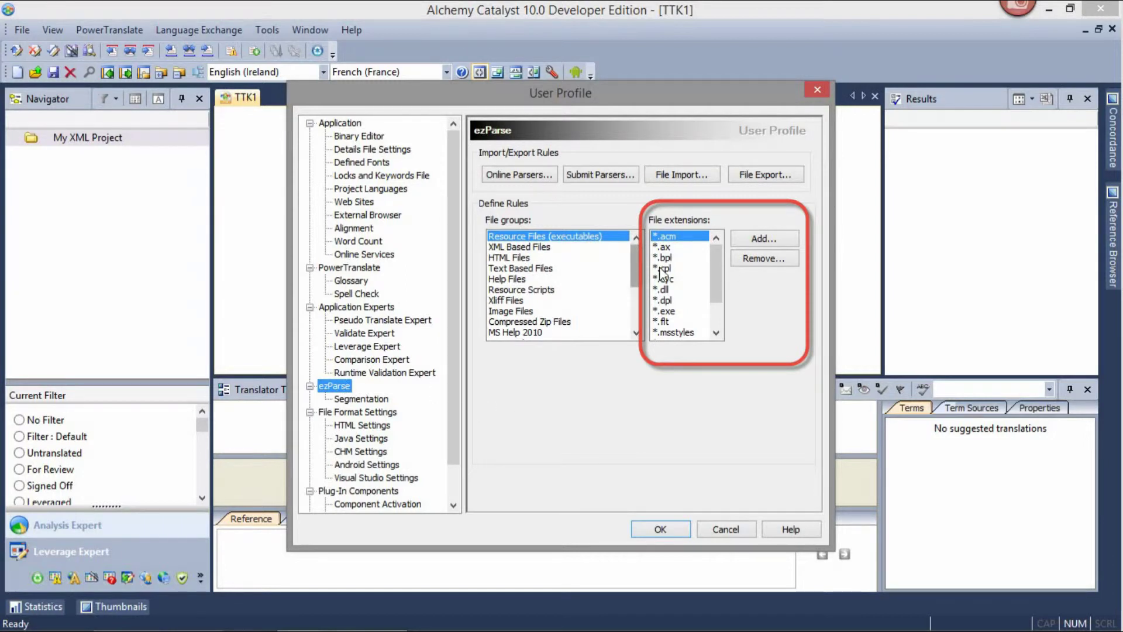
left_click_drag(664, 268, 669, 288)
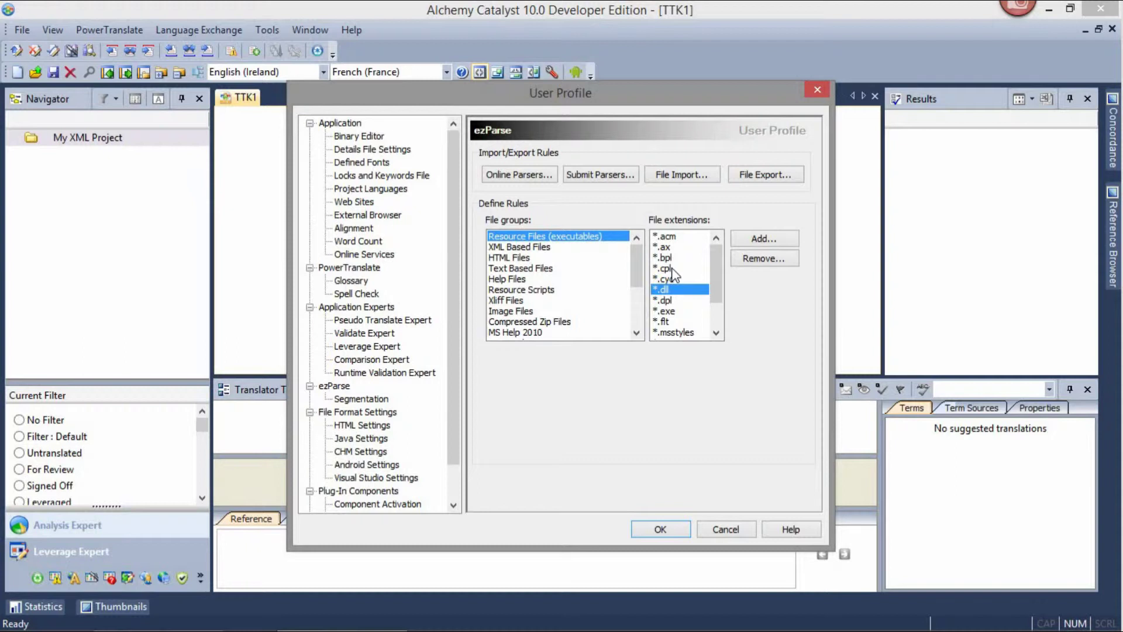
- Select the *.xml extension under XML Based Files, then bring Exercise.xml up in Notepad++
left_click(495, 247)
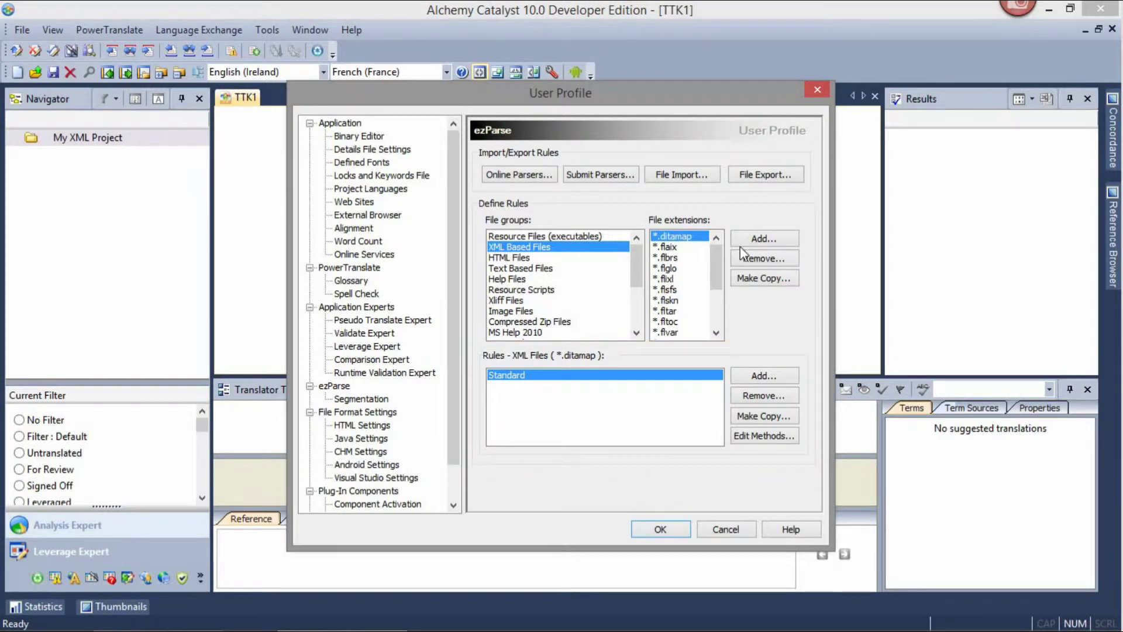
left_click_drag(713, 254, 715, 319)
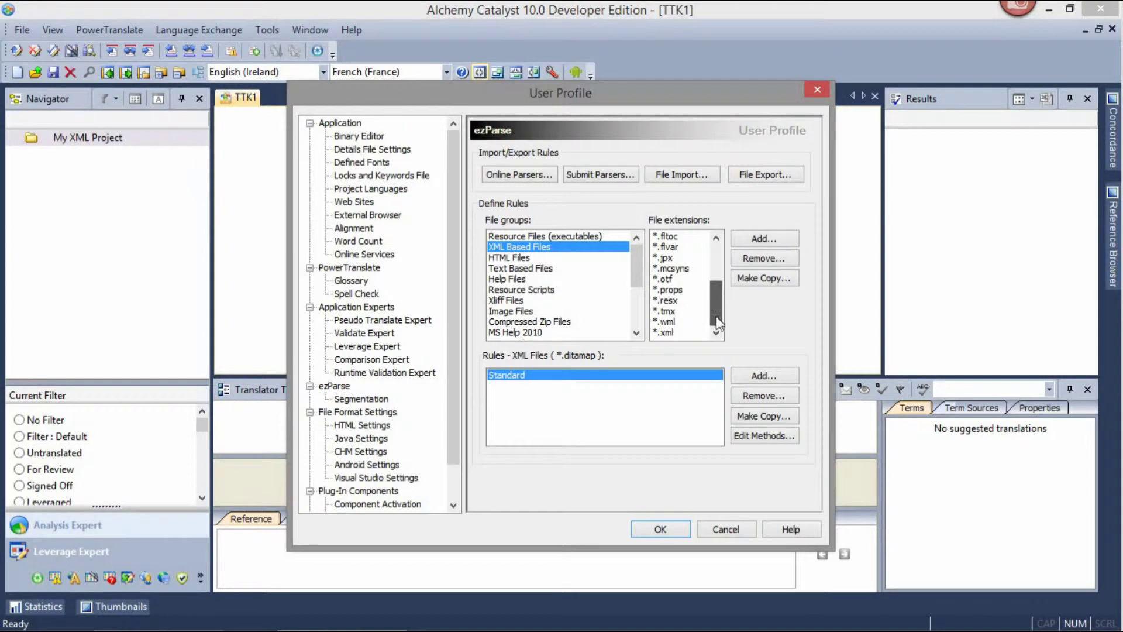
left_click(670, 332)
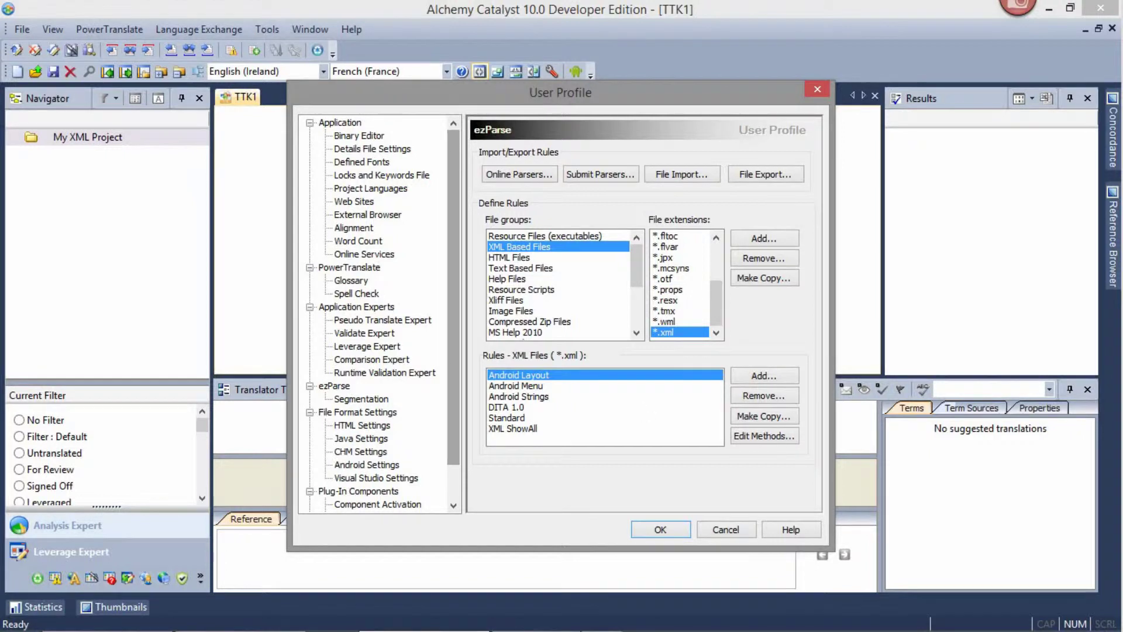
left_click(556, 624)
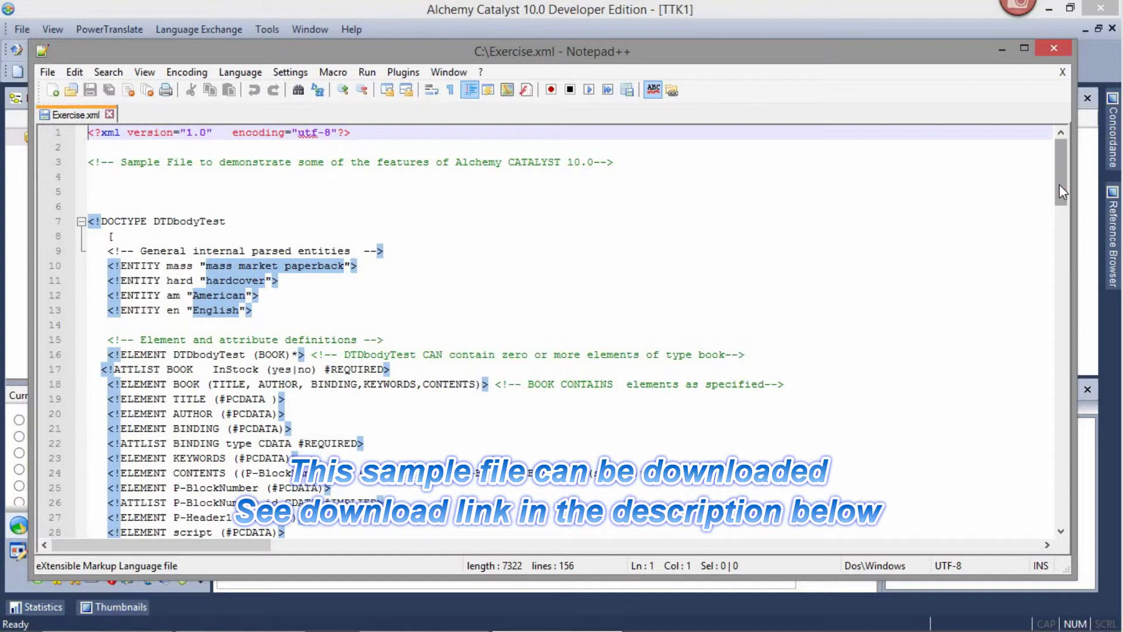
left_click_drag(1059, 185, 1062, 258)
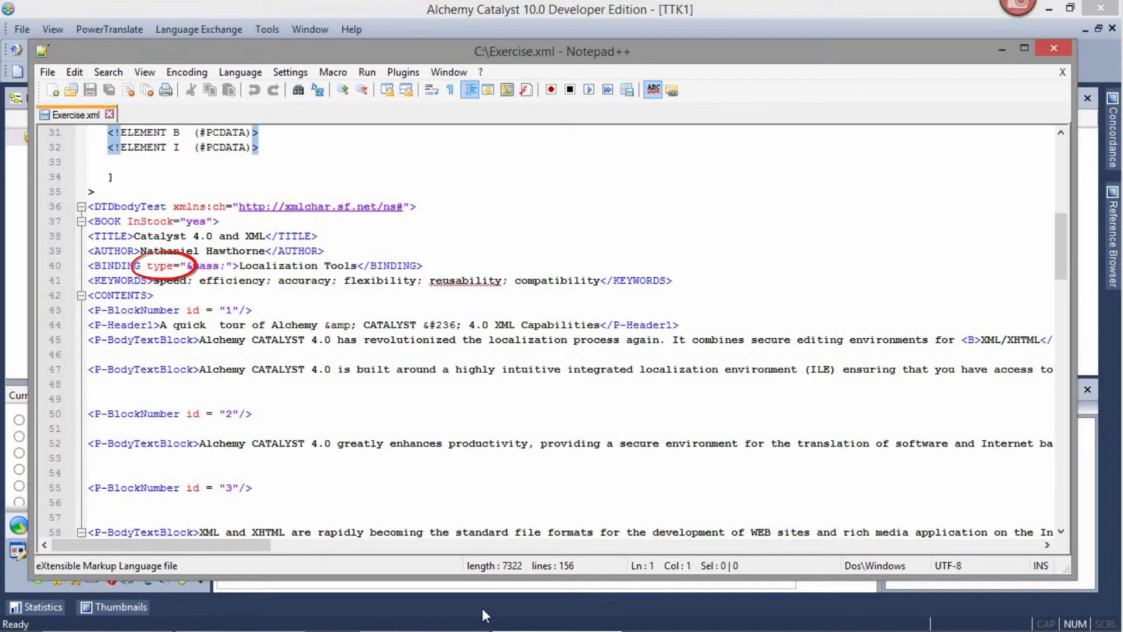
- Back in Catalyst, add a new *.xml parsing rule named MyFirstxmlrule
left_click(444, 627)
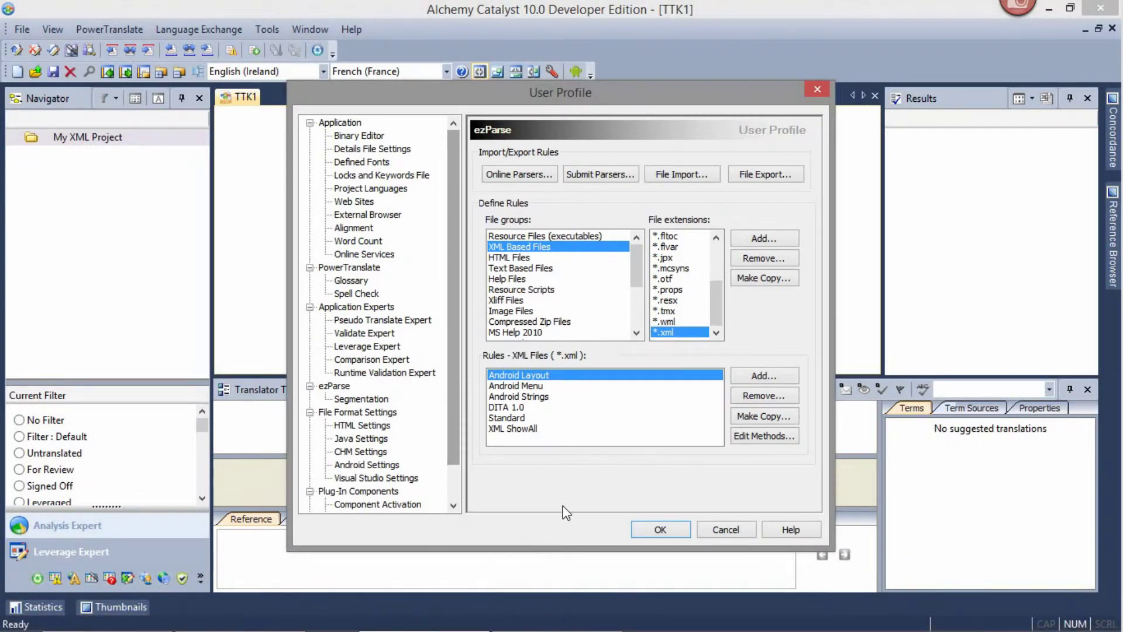
left_click(767, 378)
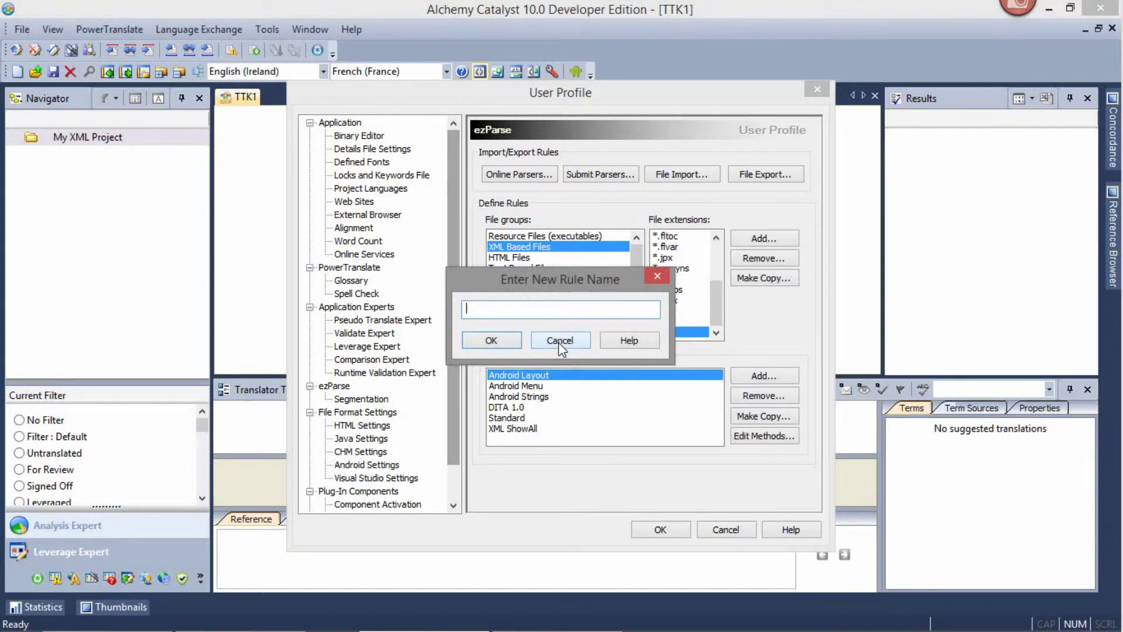
type("MyFirstxmlrule")
left_click(507, 341)
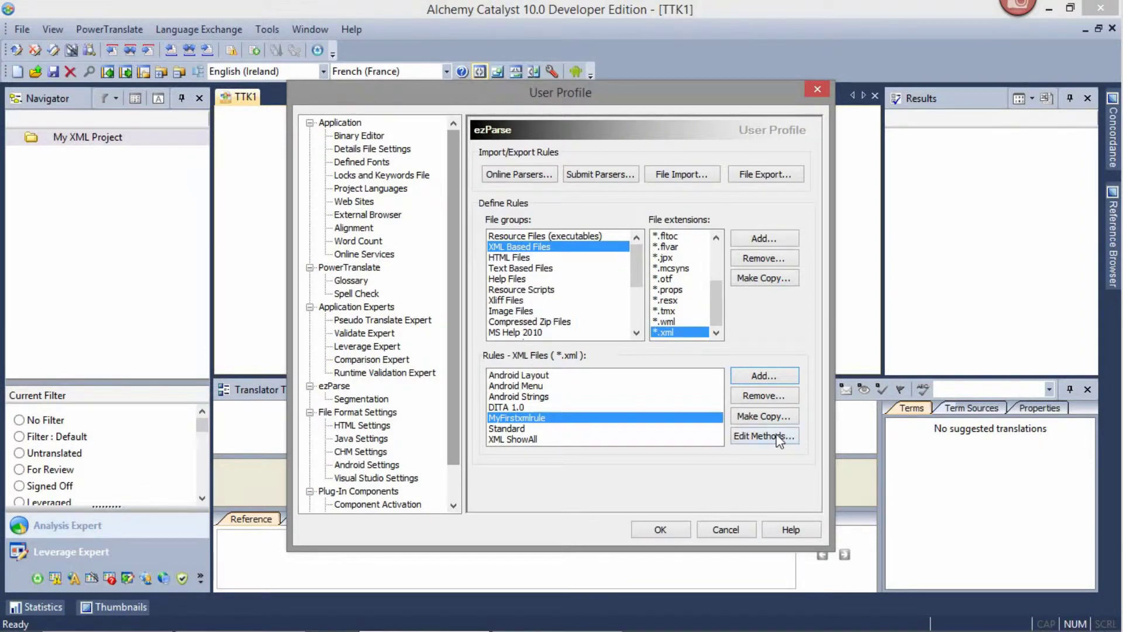
- Open Edit Methods for MyFirstxmlrule, maximized, and load C:\Exercise.xml as its template
left_click(763, 436)
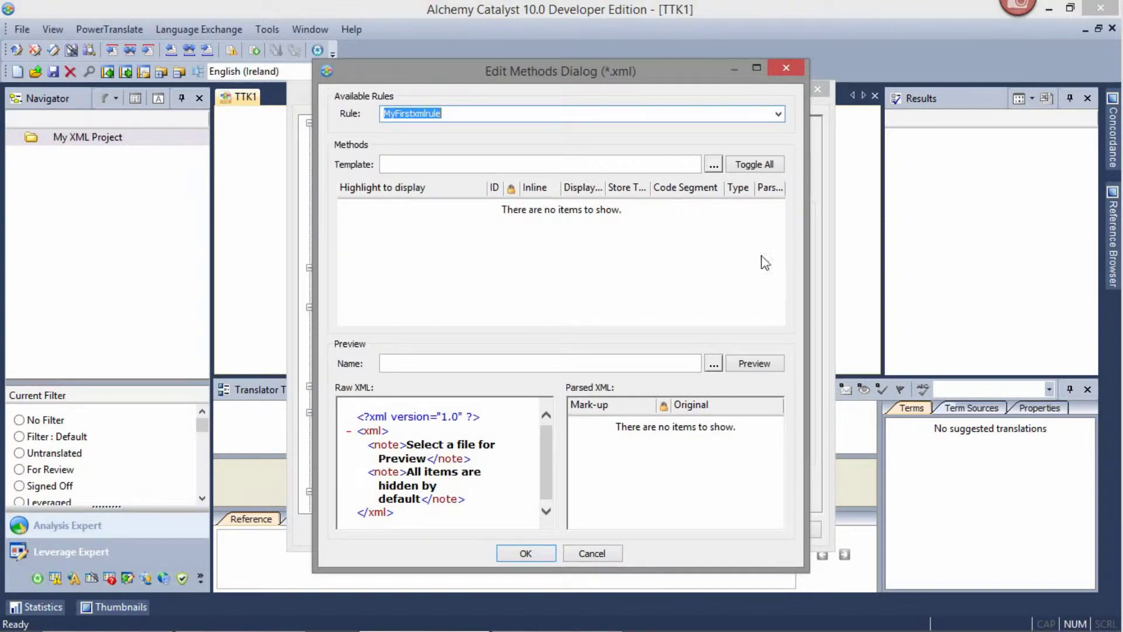
left_click(757, 68)
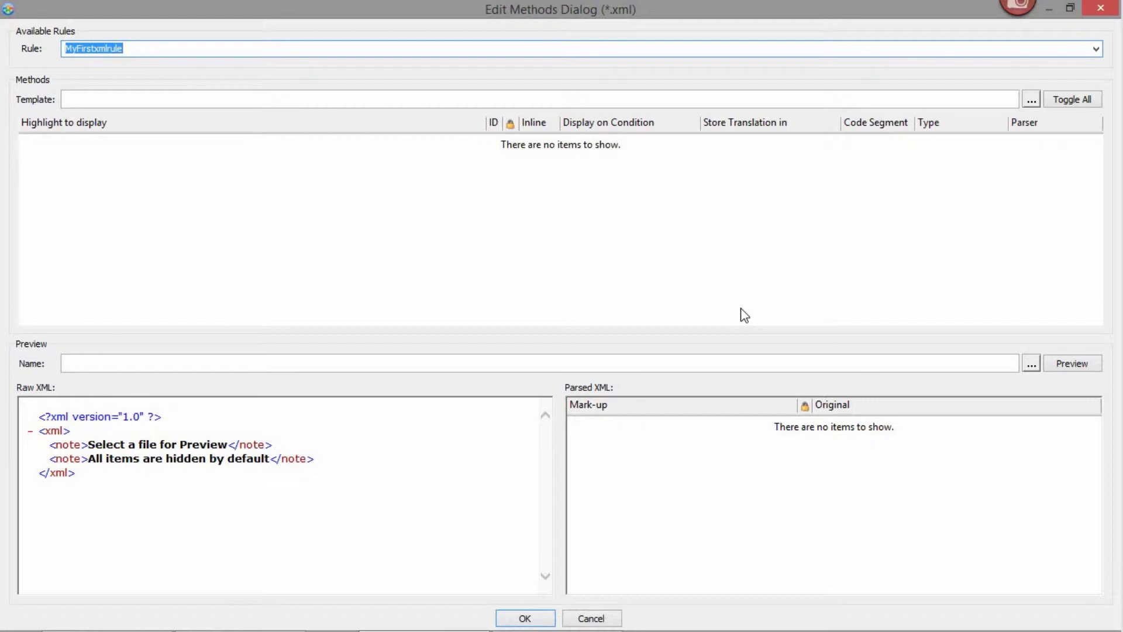
left_click(1031, 99)
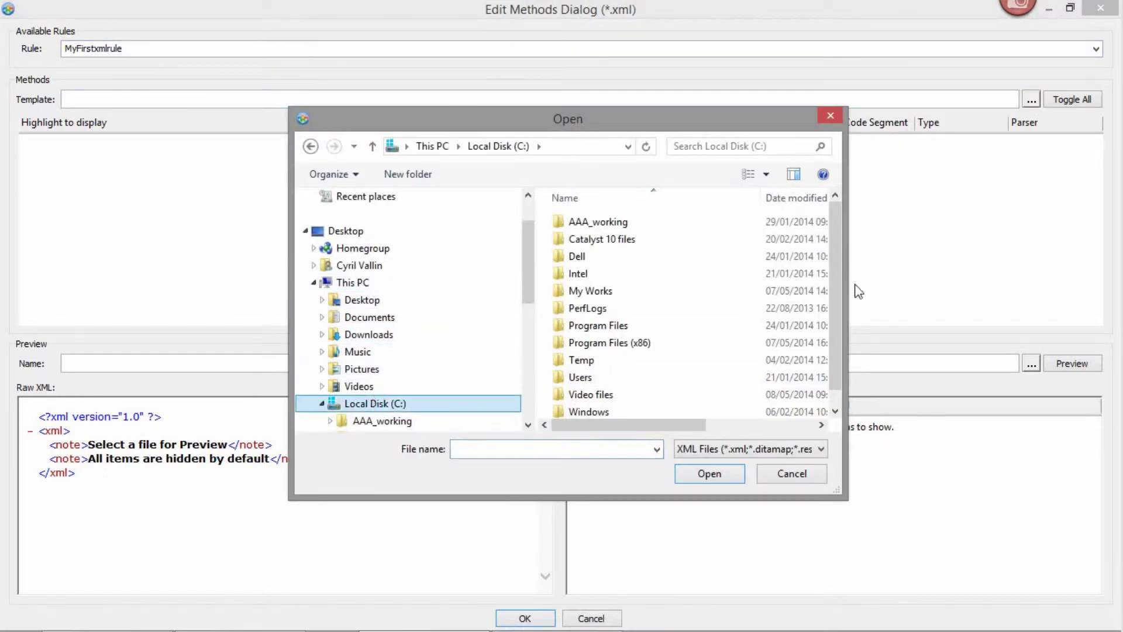
scroll(838, 290, "down", 1)
left_click(589, 409)
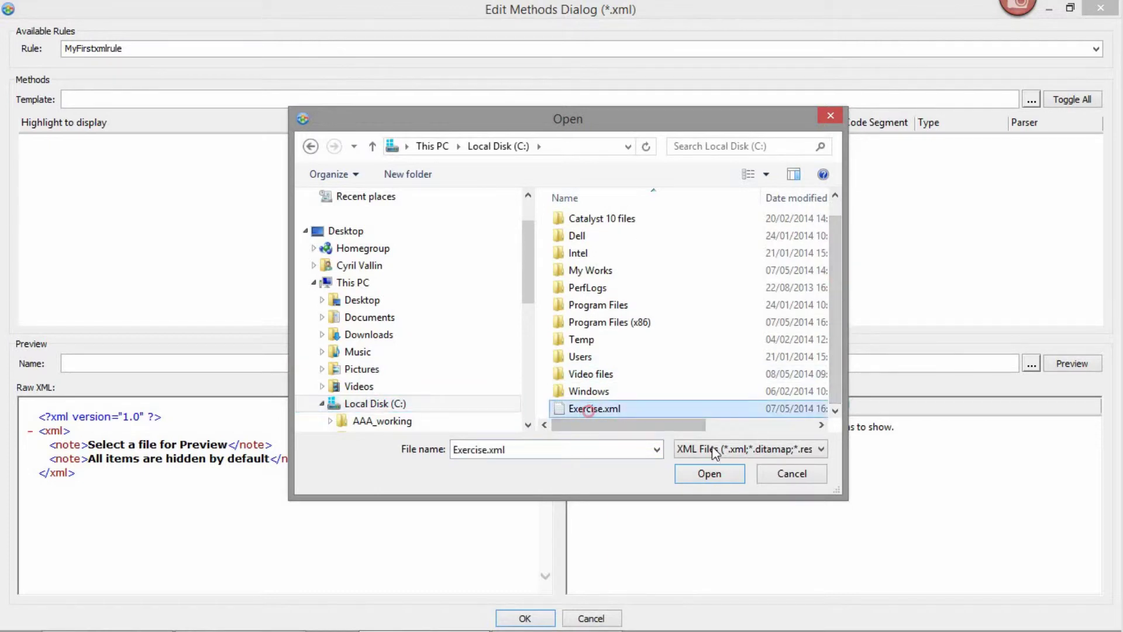
left_click(724, 473)
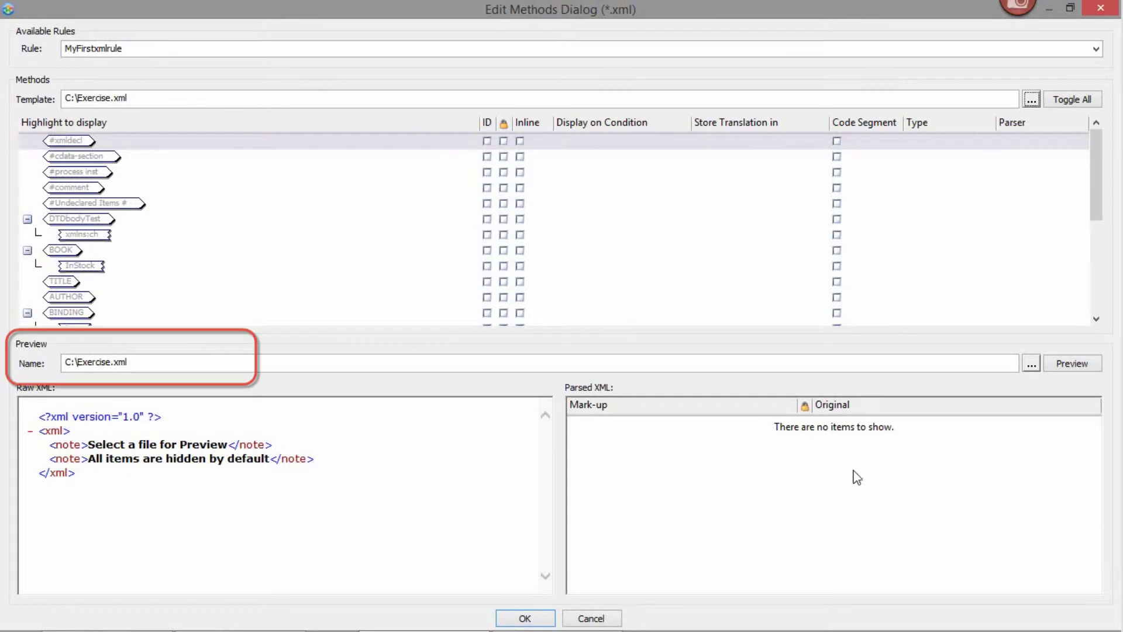
- Preview Exercise.xml and highlight the TITLE line in the Raw XML pane
left_click(1058, 364)
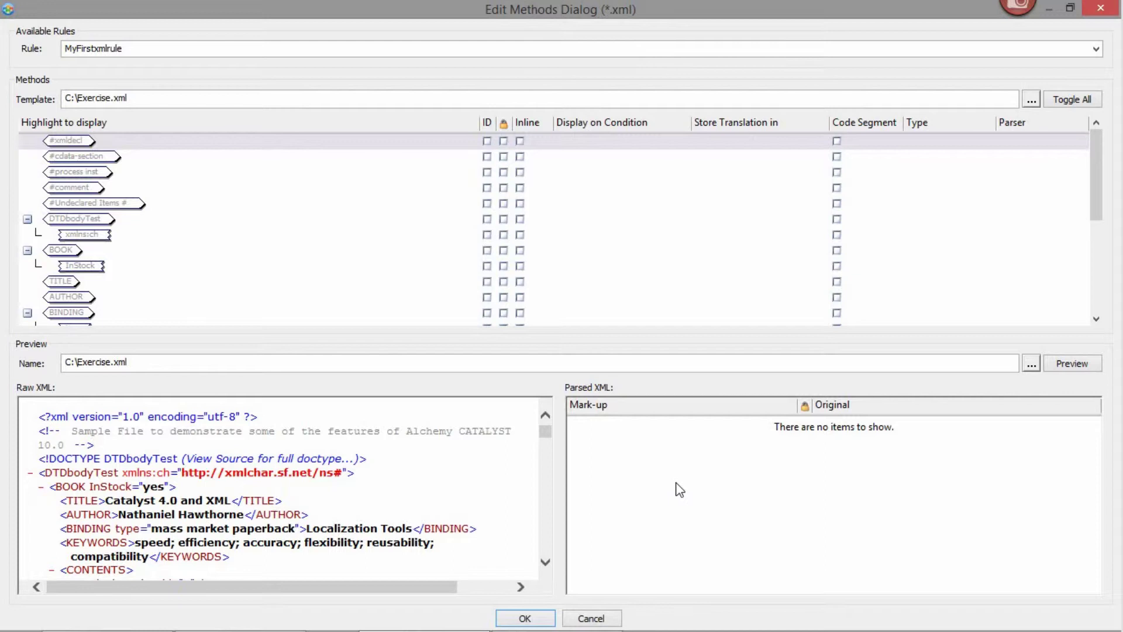
left_click(85, 496)
left_click_drag(58, 500, 308, 502)
- Set the TITLE element to be displayed and refresh the preview
left_click(292, 503)
left_click(63, 282)
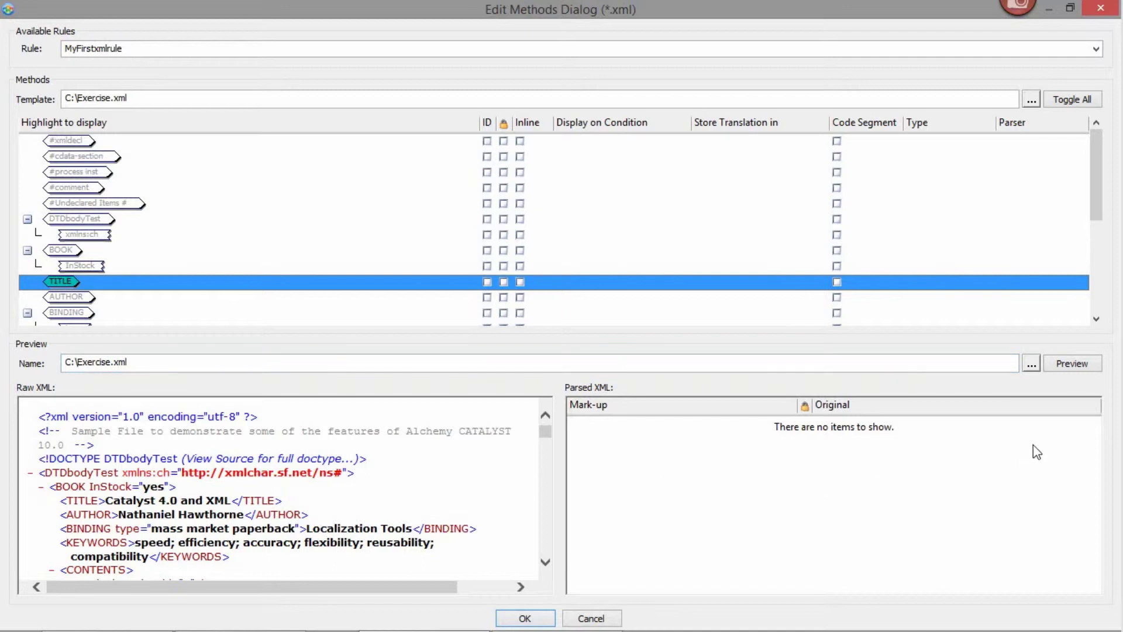
left_click(1070, 369)
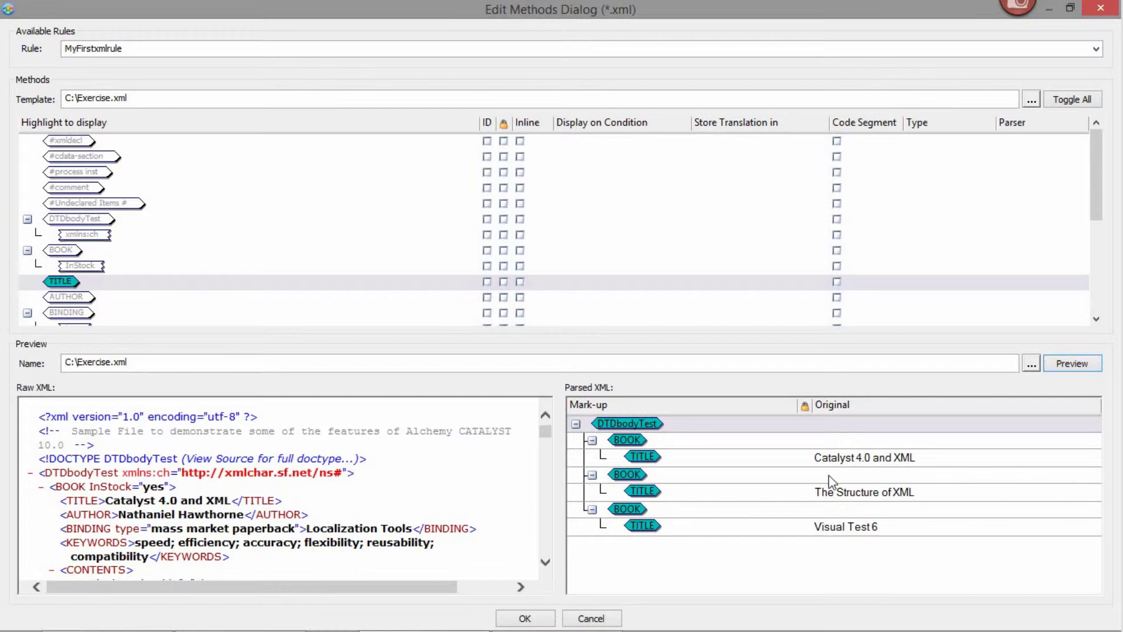
- Inspect the raw XML, collapsing and re-expanding the first body text block
left_click(544, 563)
left_click(544, 562)
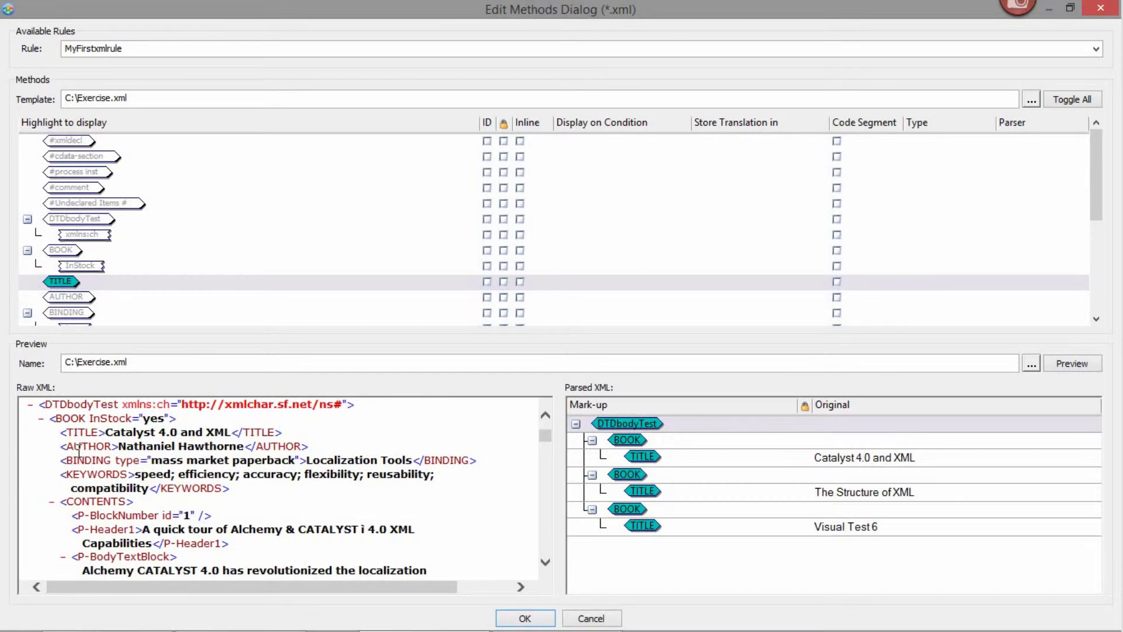
left_click_drag(67, 446, 103, 474)
left_click(100, 555)
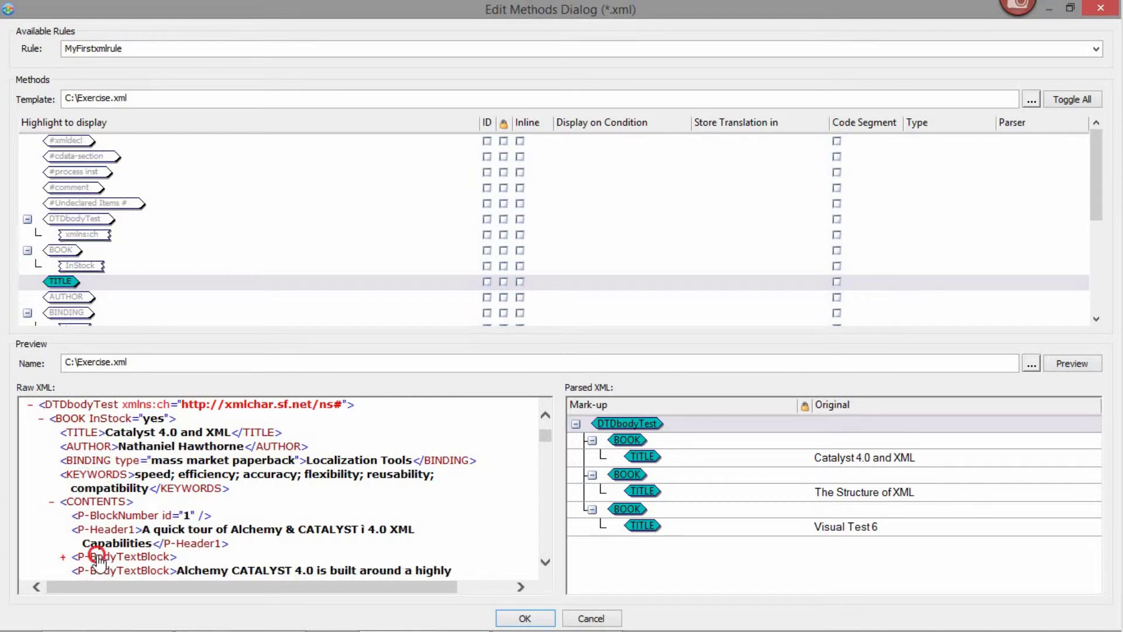
left_click(100, 556)
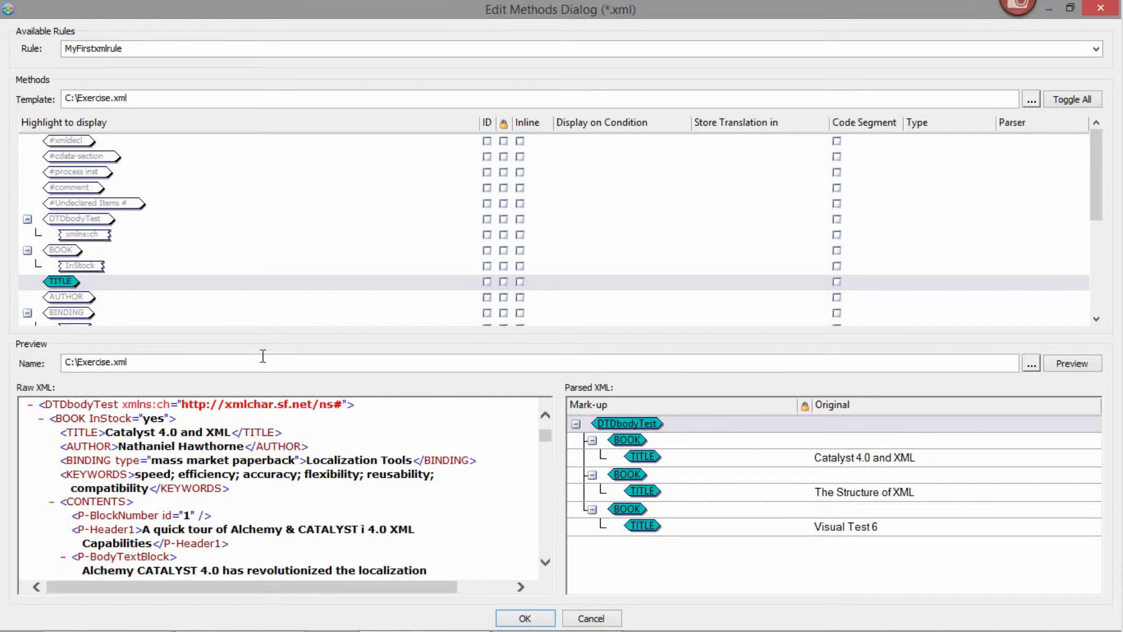
- Set the AUTHOR, BINDING, KEYWORDS and P-BodyTextBlock elements to be displayed
left_click(1095, 199)
left_click_drag(1095, 199, 1095, 244)
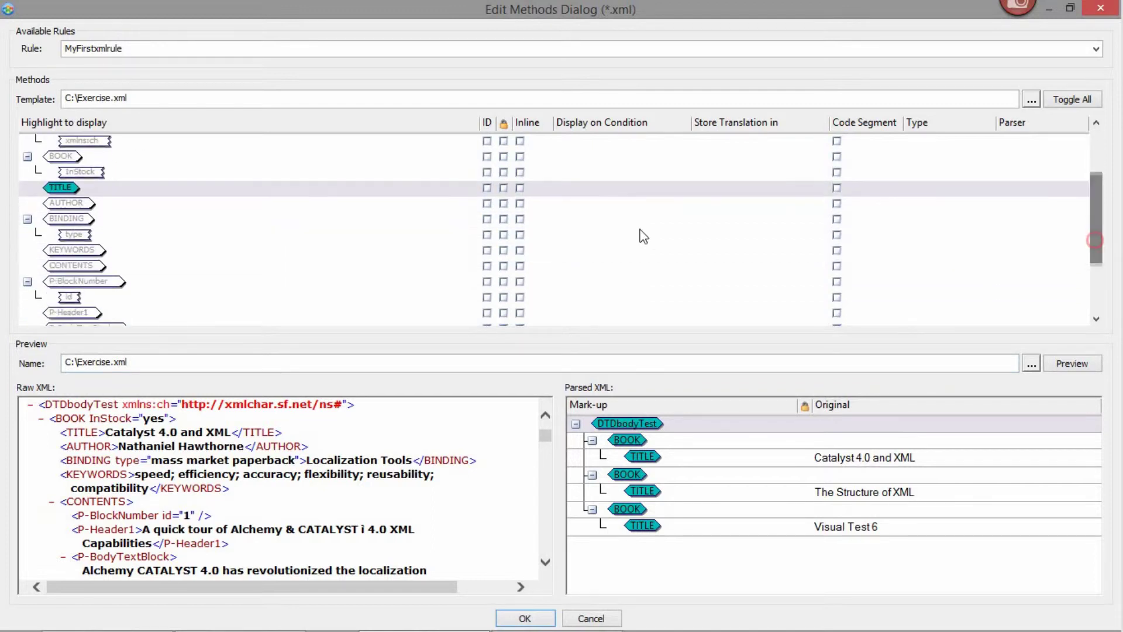
left_click(77, 204)
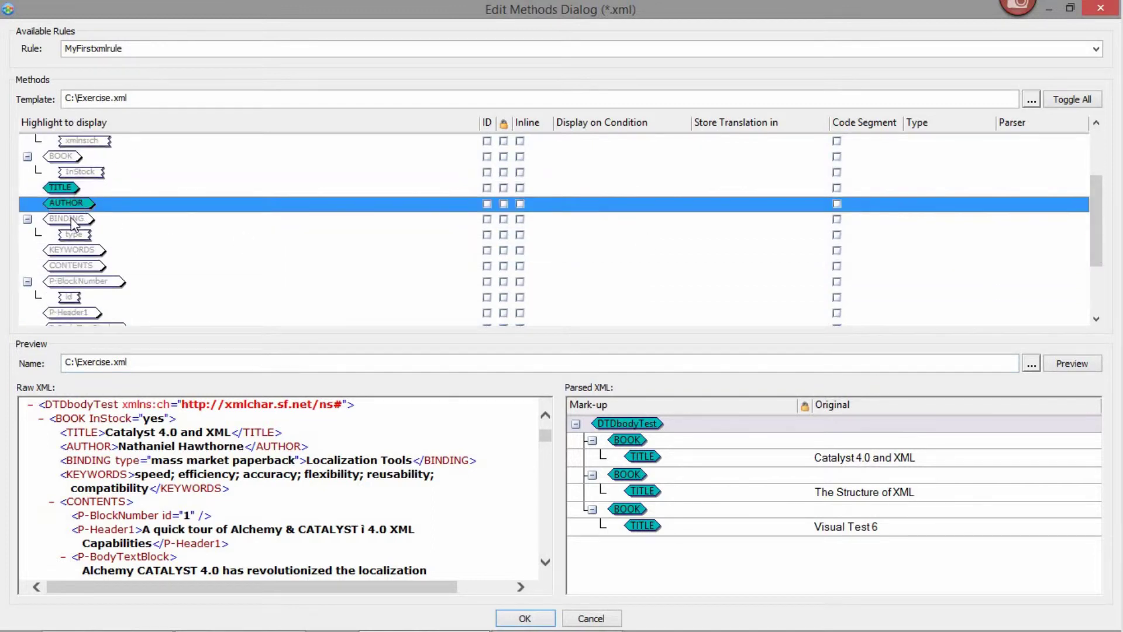
left_click(70, 220)
left_click(71, 249)
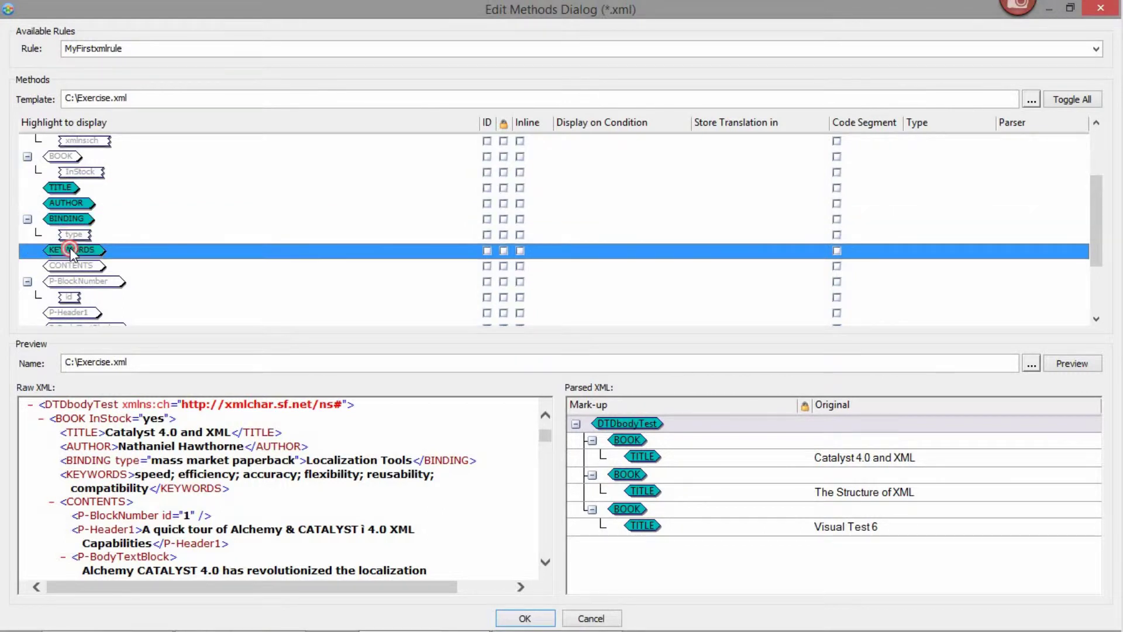
left_click_drag(1094, 229, 1095, 245)
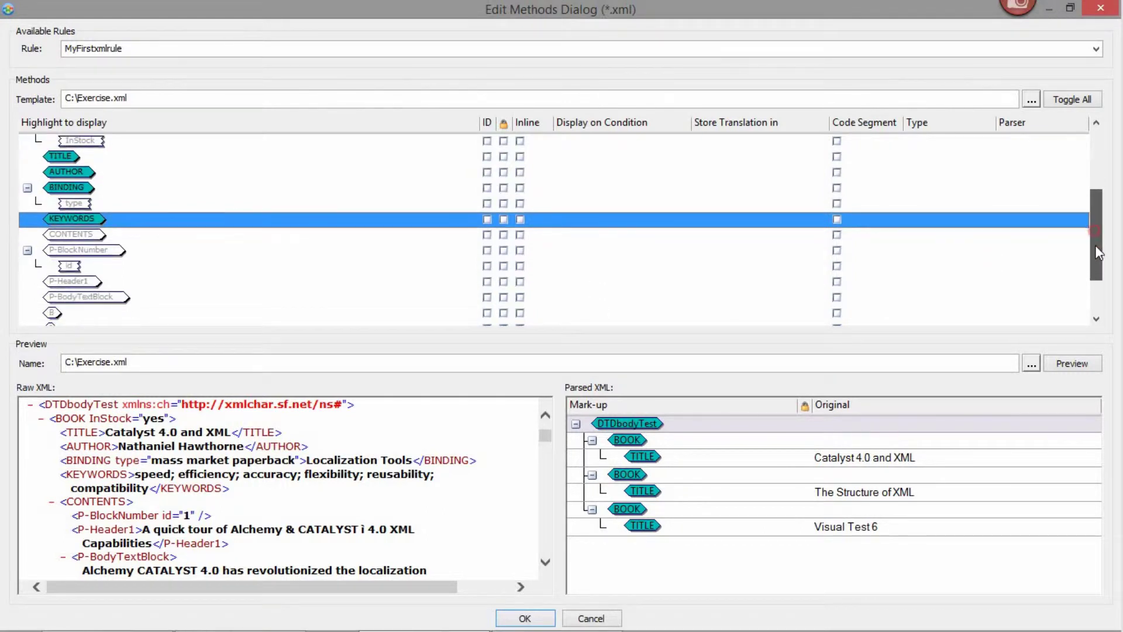
left_click(88, 298)
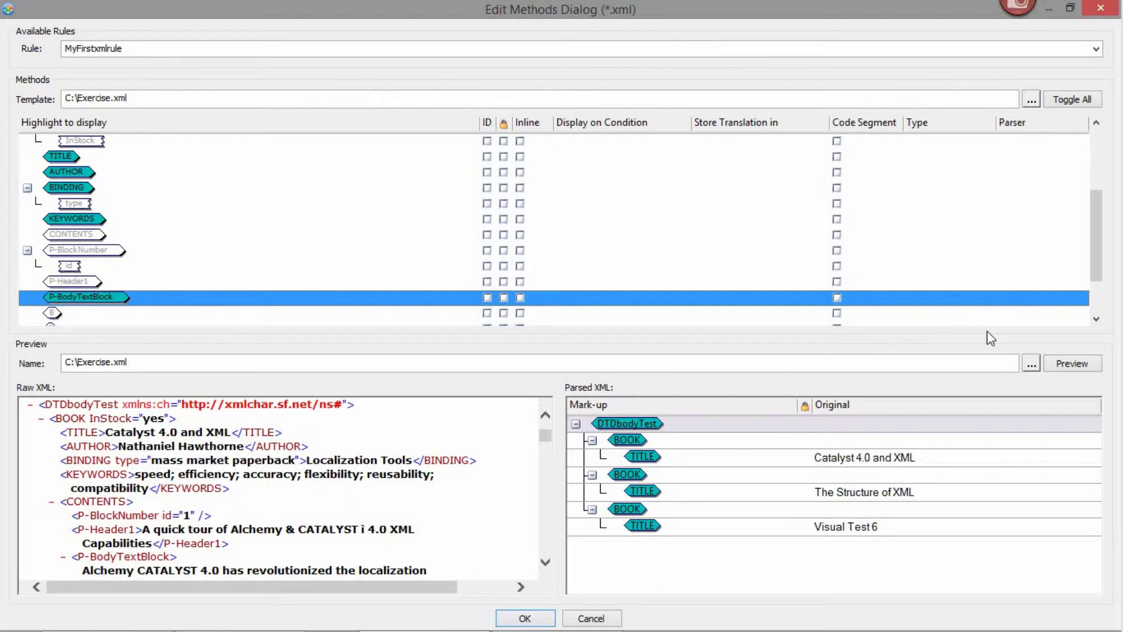
- Refresh the parsed preview and select the body text about secure editing environments
left_click(1068, 366)
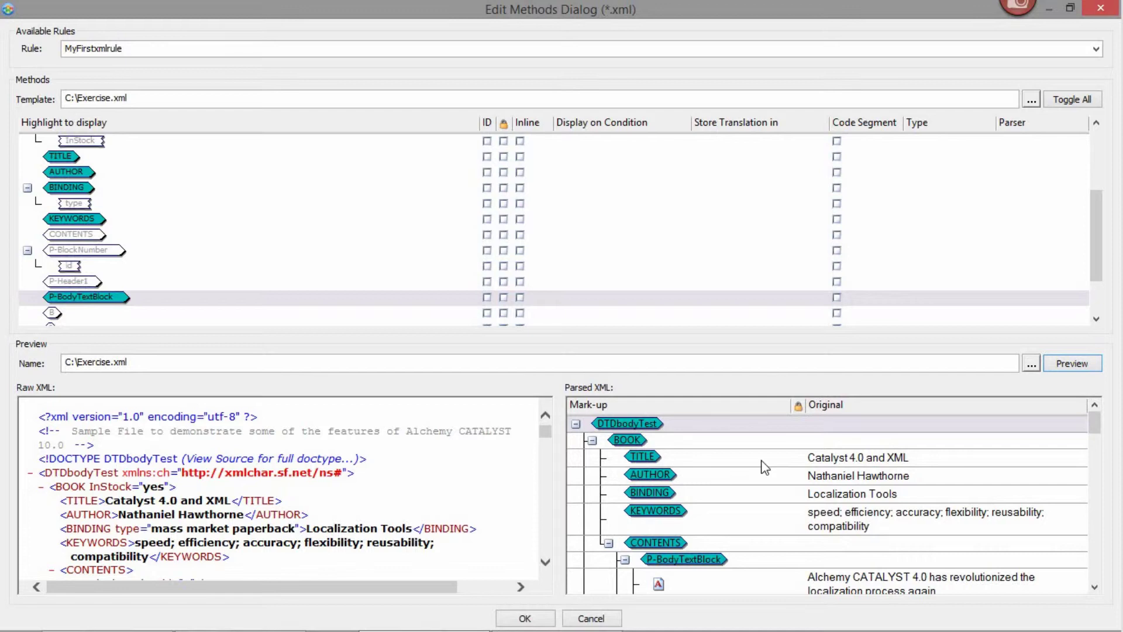
left_click(805, 476)
left_click_drag(1098, 426, 1096, 440)
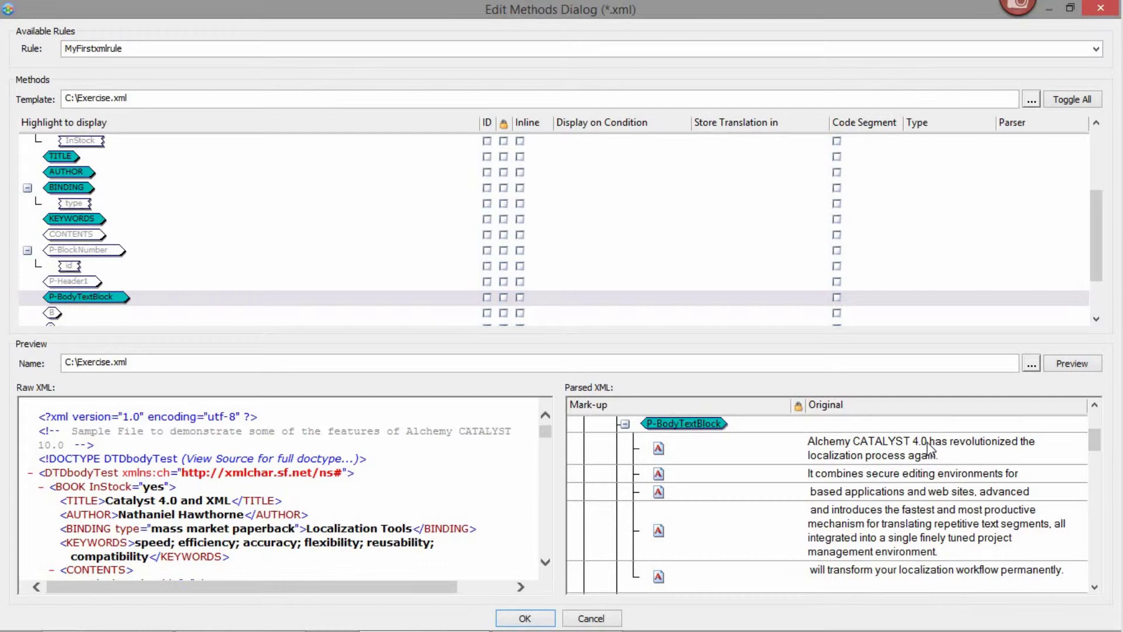
left_click(904, 476)
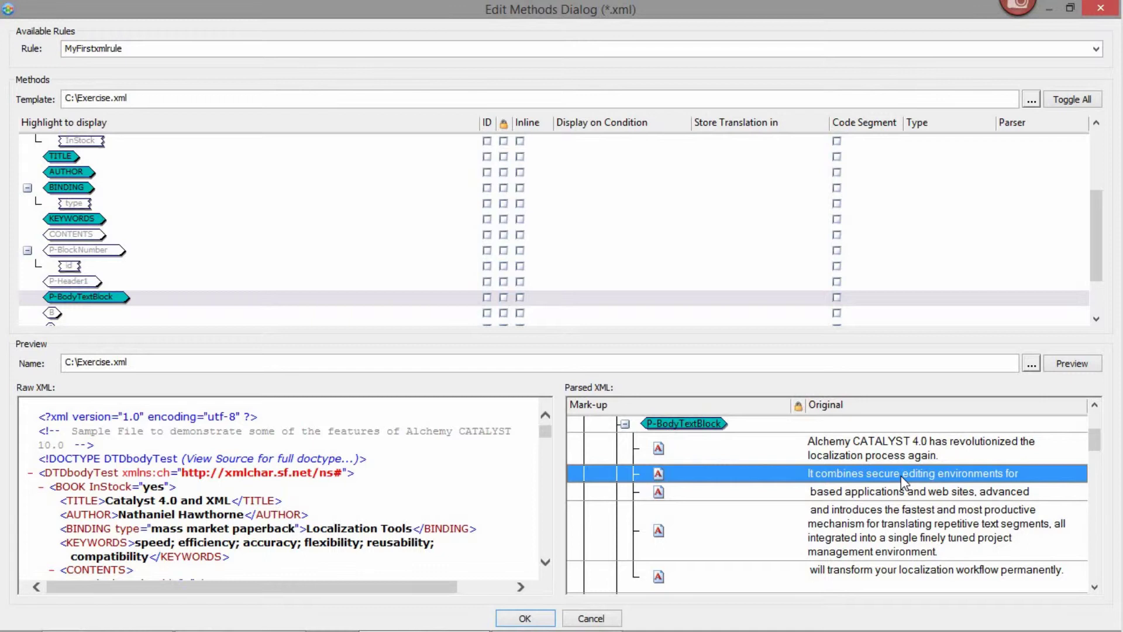
left_click(899, 494)
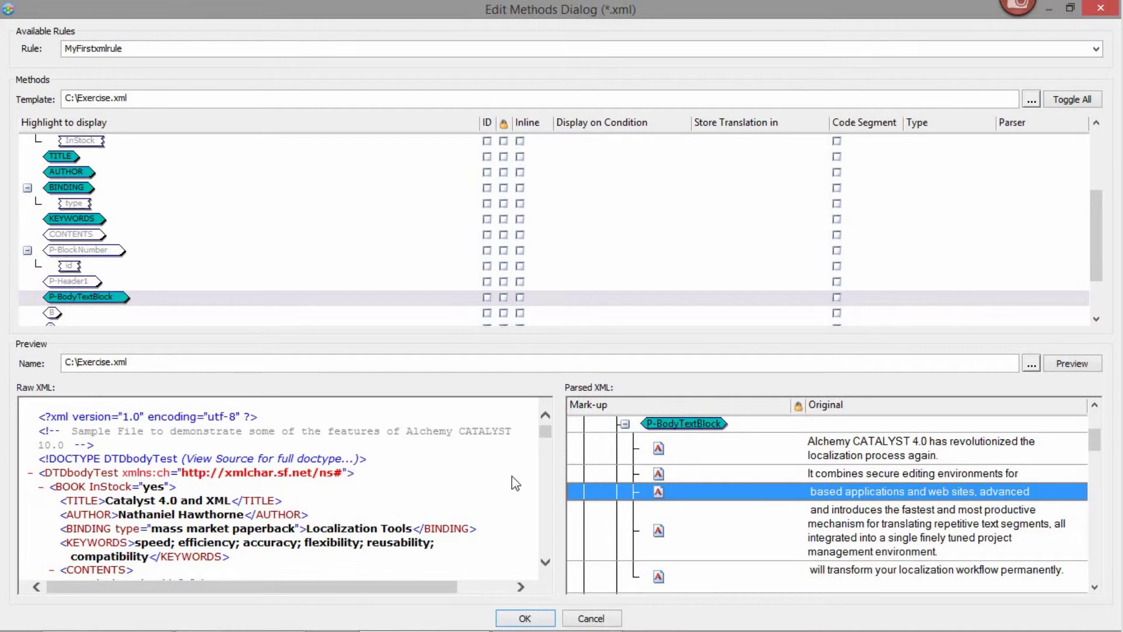
left_click_drag(546, 436, 546, 443)
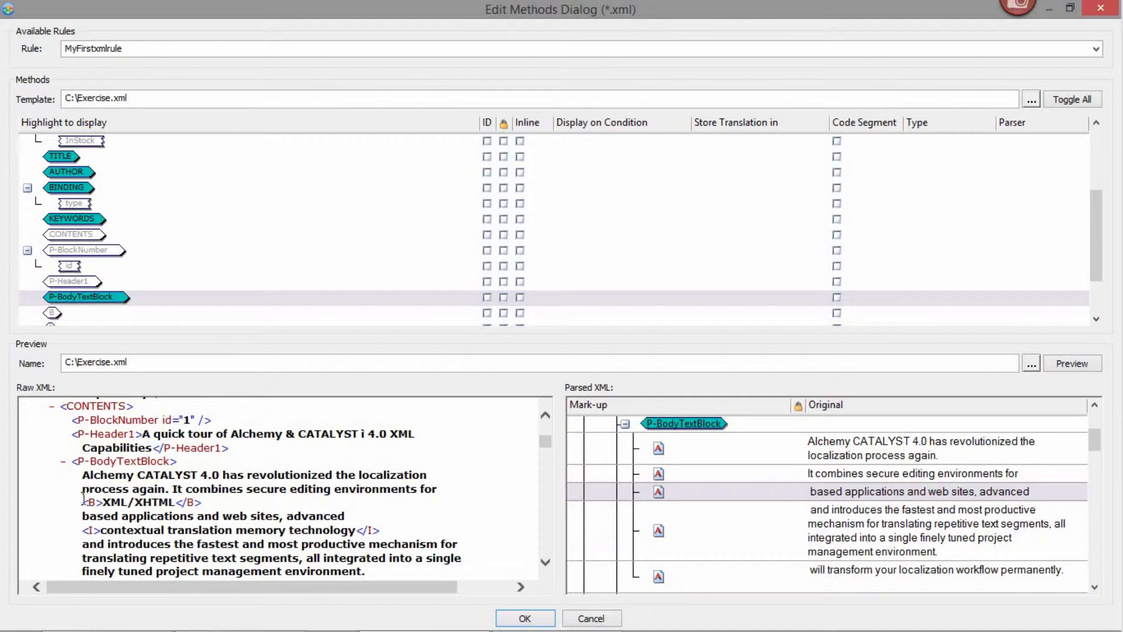
left_click_drag(83, 497, 216, 507)
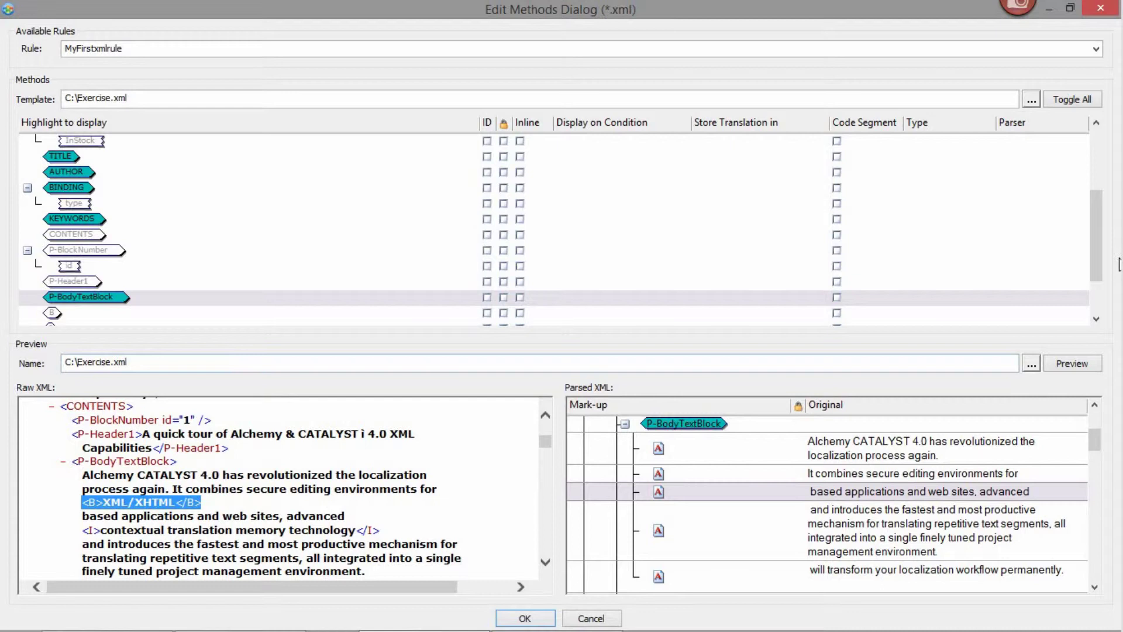
- Mark the B and I elements as inline and regenerate the parsed preview
left_click_drag(1102, 252, 1098, 267)
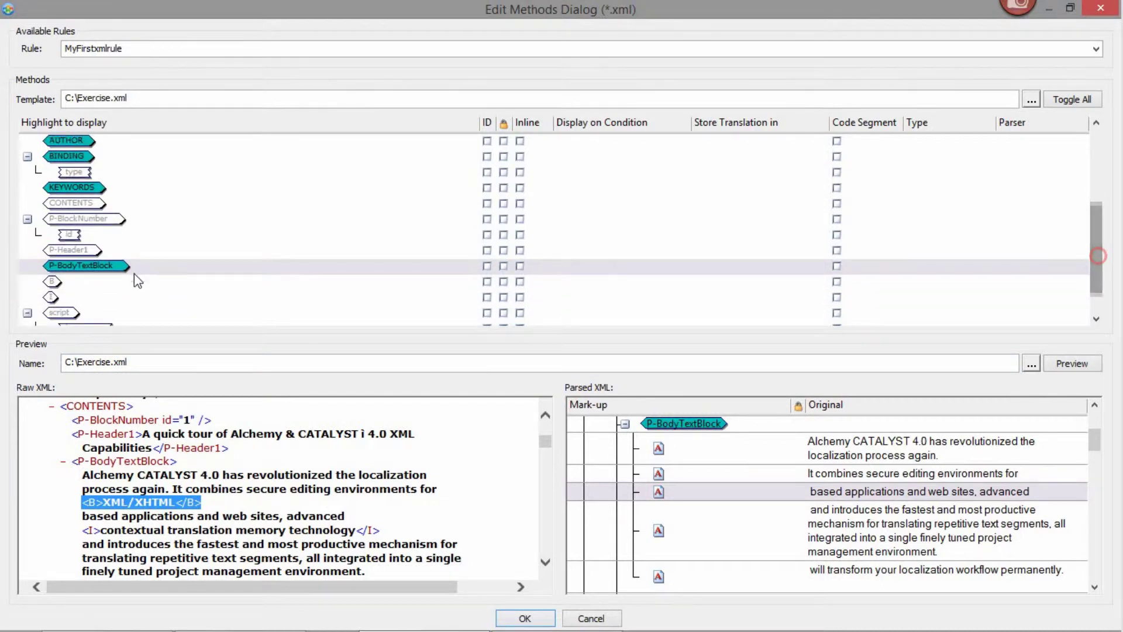
left_click(519, 282)
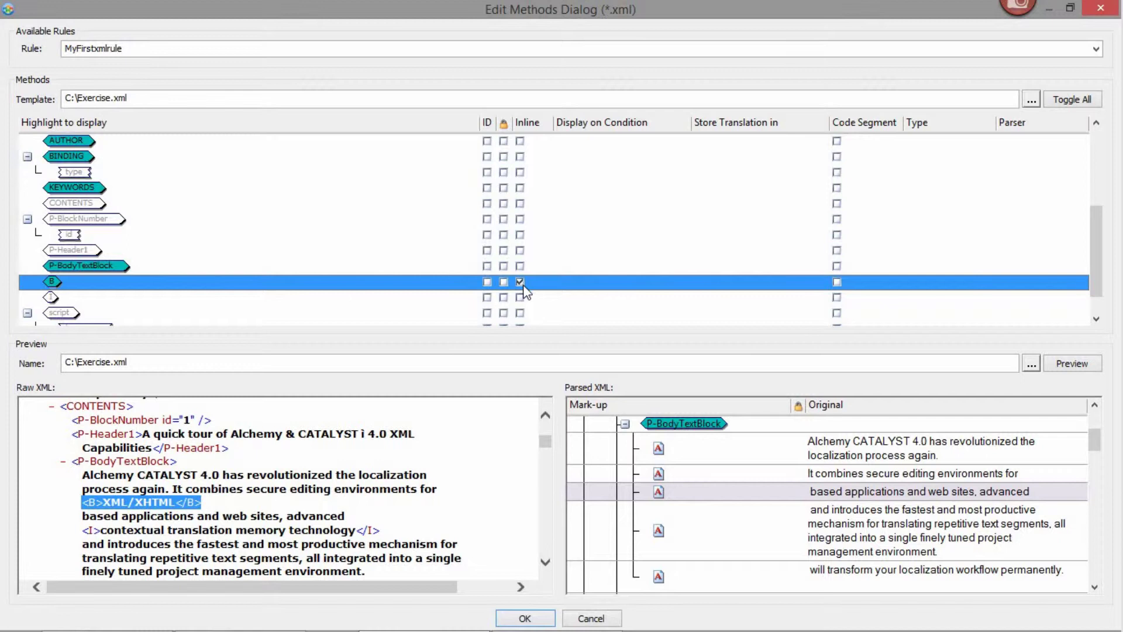
left_click(521, 298)
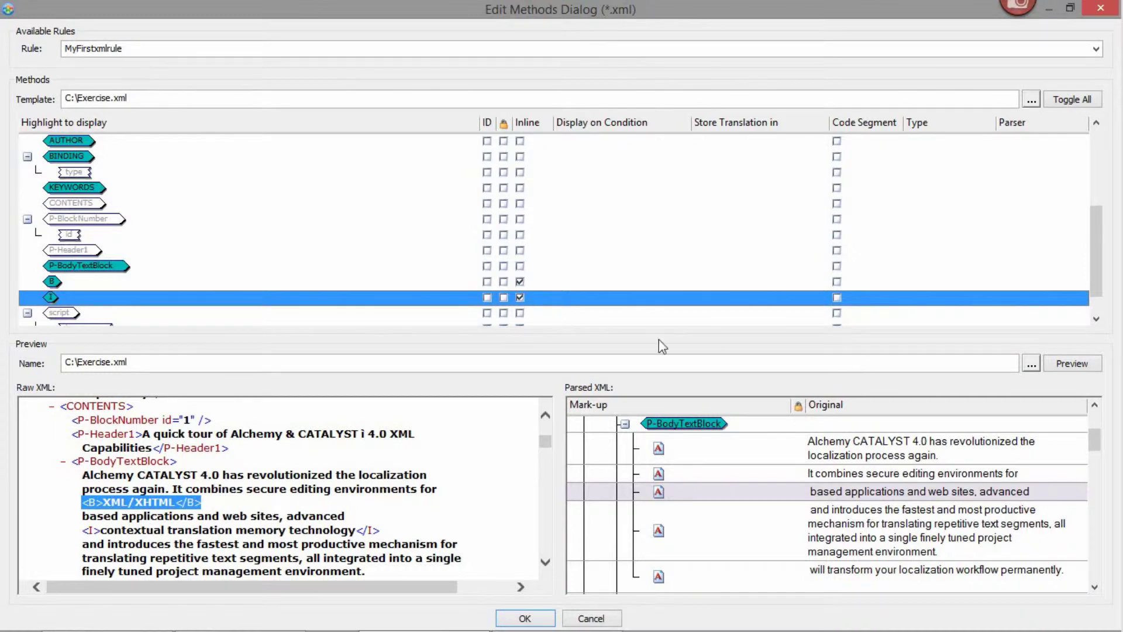
left_click(1063, 368)
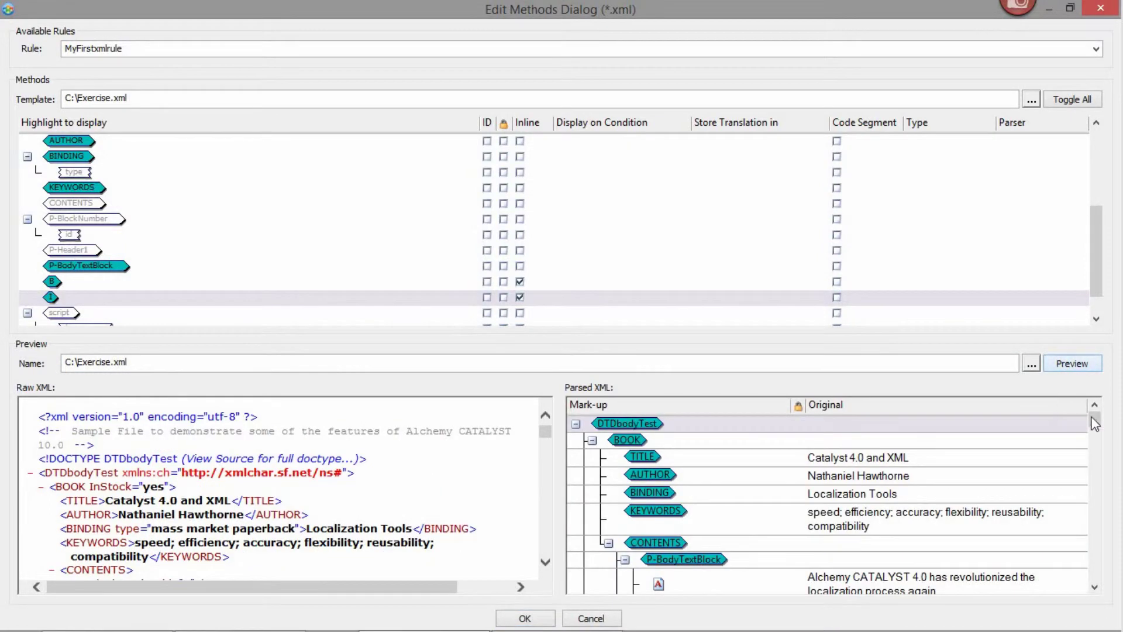
left_click_drag(1094, 423, 1095, 441)
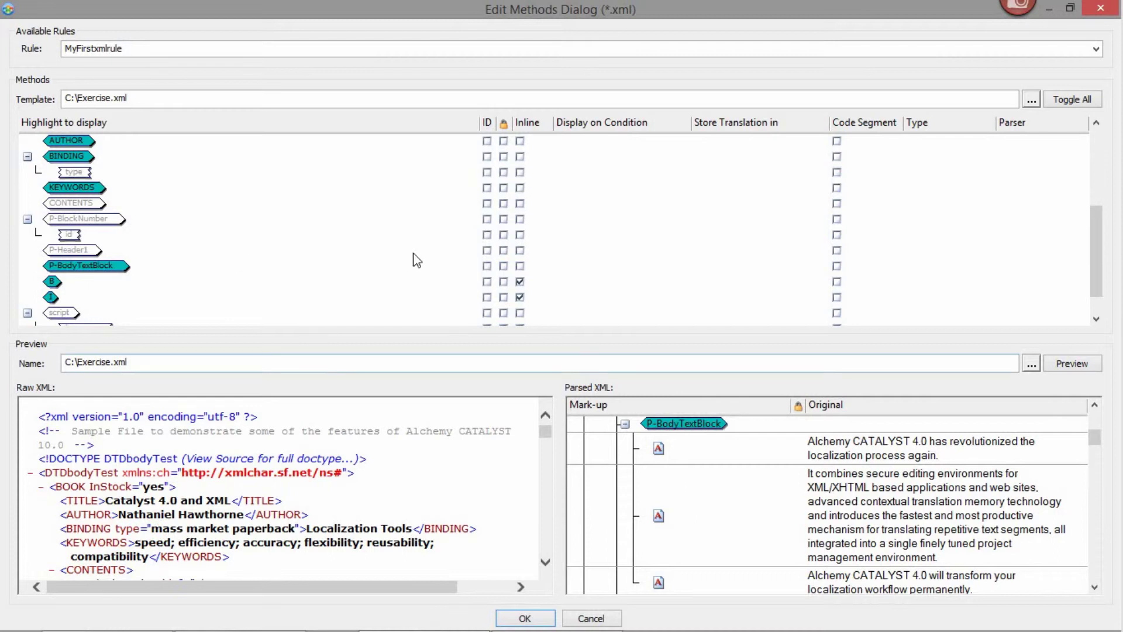
- Make the InStock and BINDING type attributes translatable, preview them, and close Edit Methods with OK
left_click_drag(1095, 218, 1096, 160)
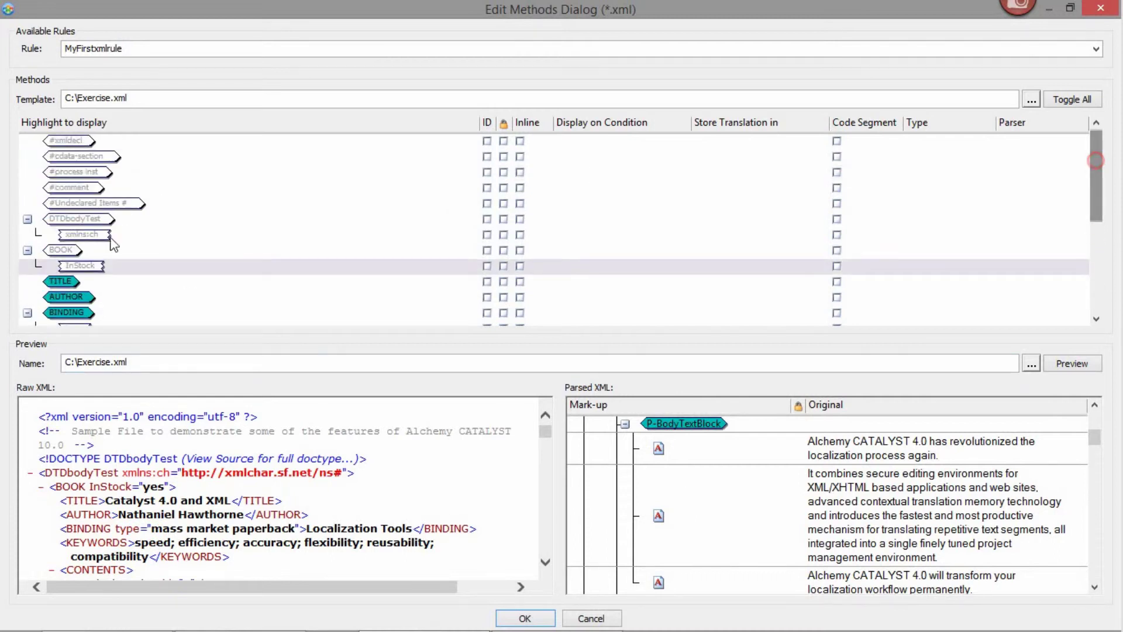
left_click(89, 267)
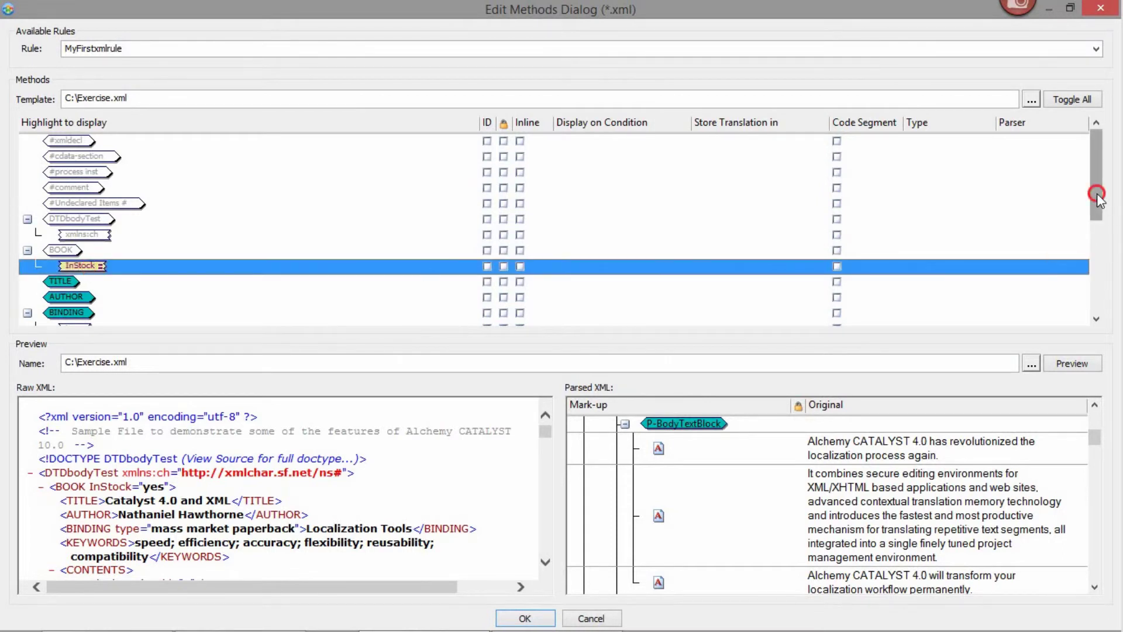
left_click_drag(1096, 193, 1096, 229)
left_click(69, 251)
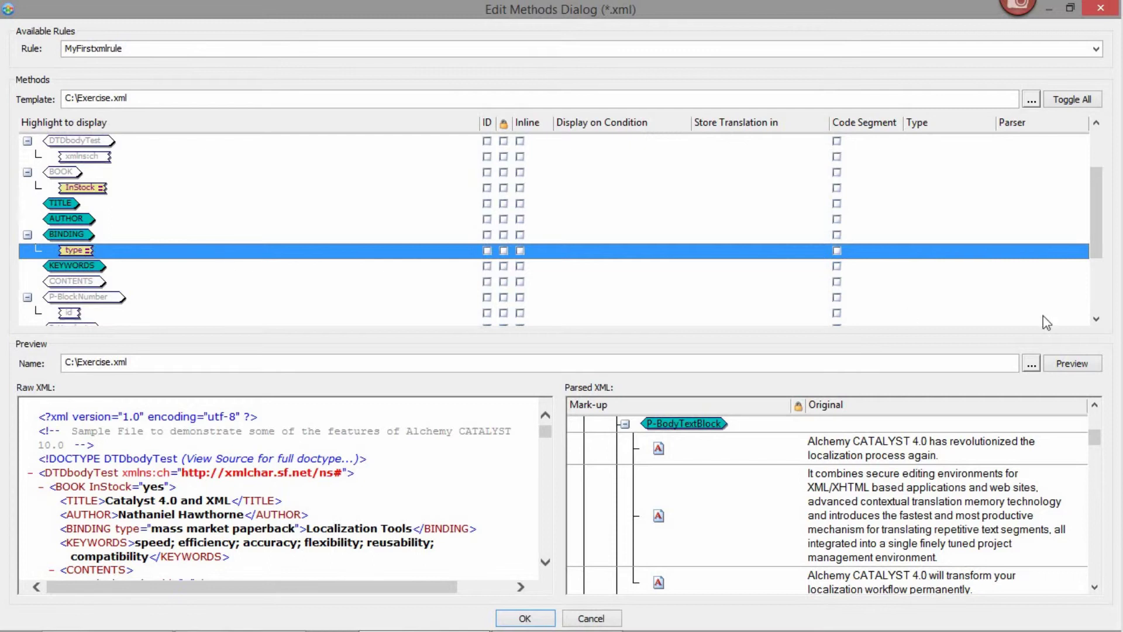
left_click(1076, 363)
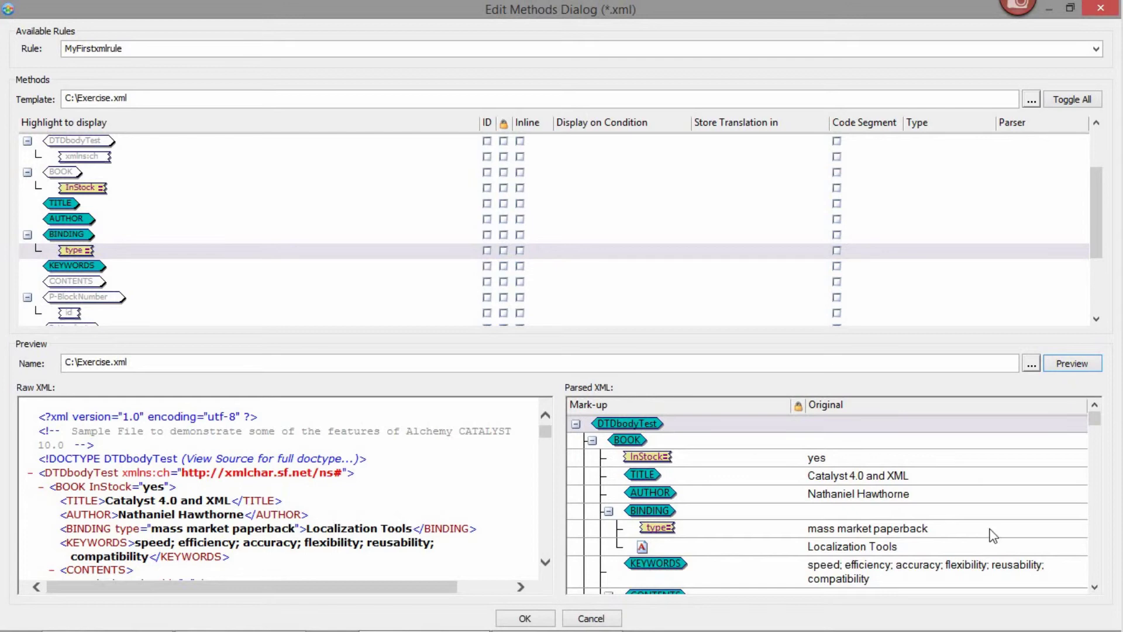
left_click(539, 619)
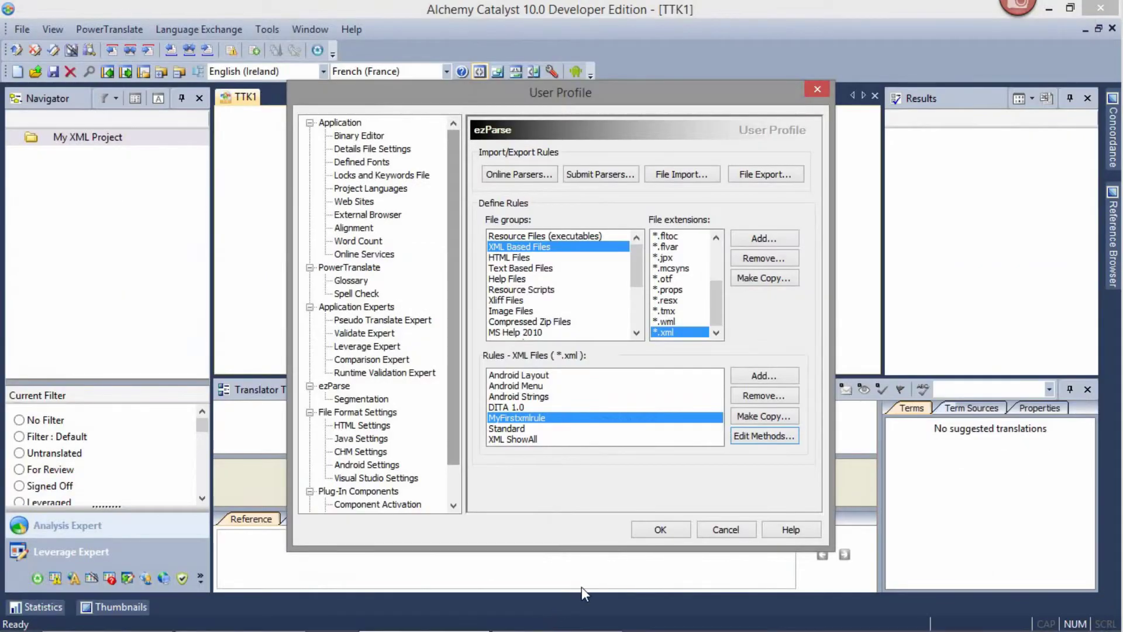
- Close the User Profile and insert Exercise.xml into My XML Project, filtering to XML Files
left_click(654, 527)
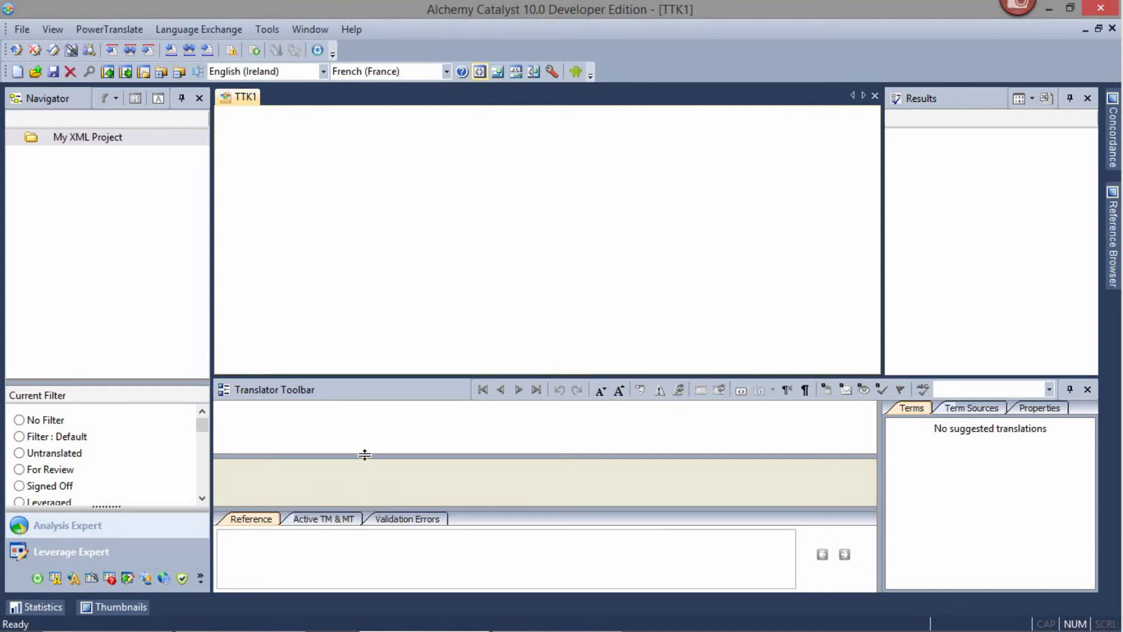
right_click(115, 140)
left_click(153, 149)
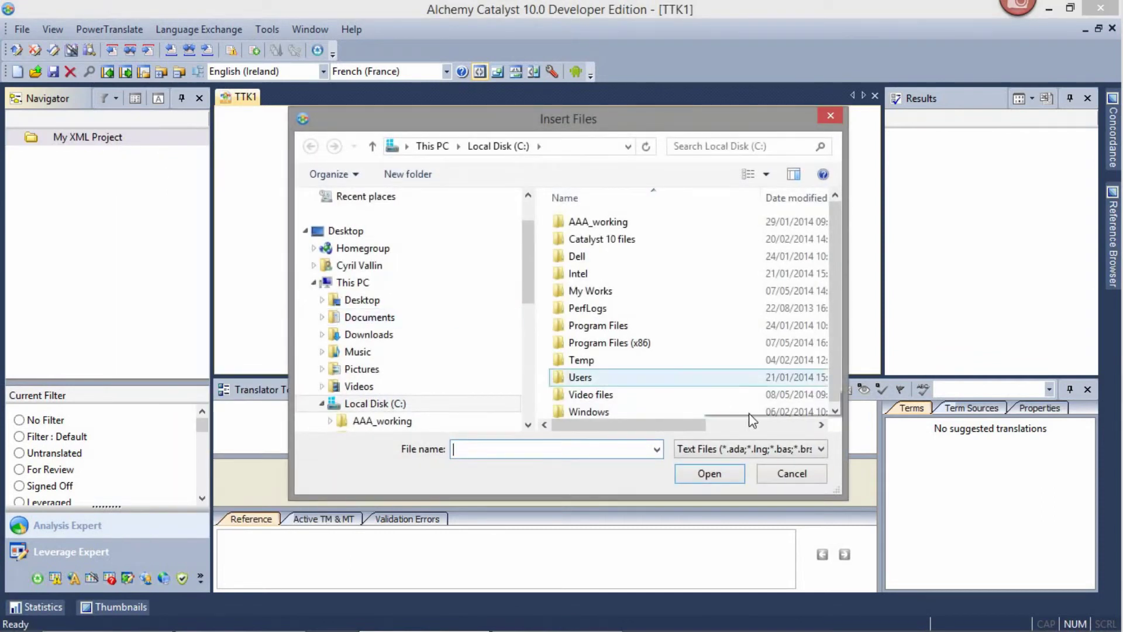
left_click(814, 450)
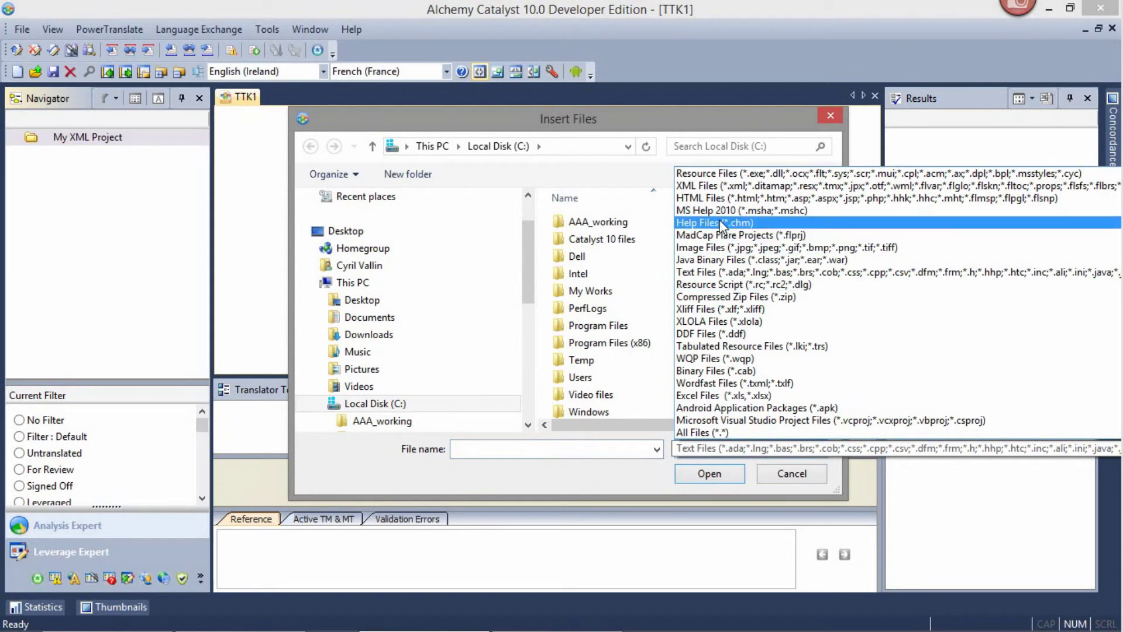
left_click(716, 186)
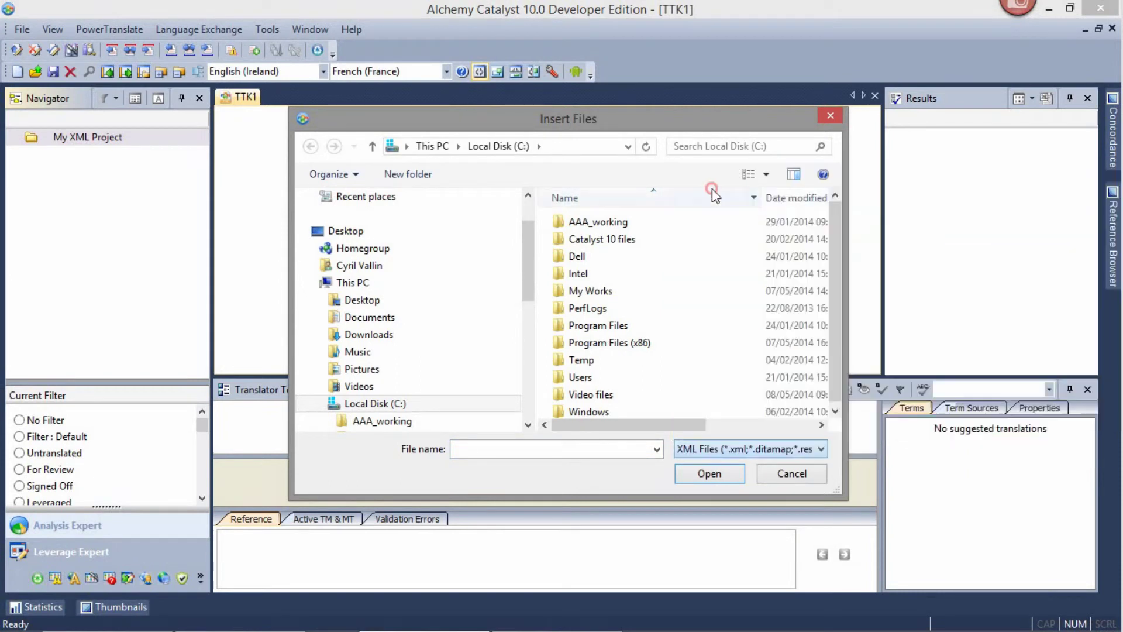
left_click_drag(832, 358, 832, 386)
left_click(611, 408)
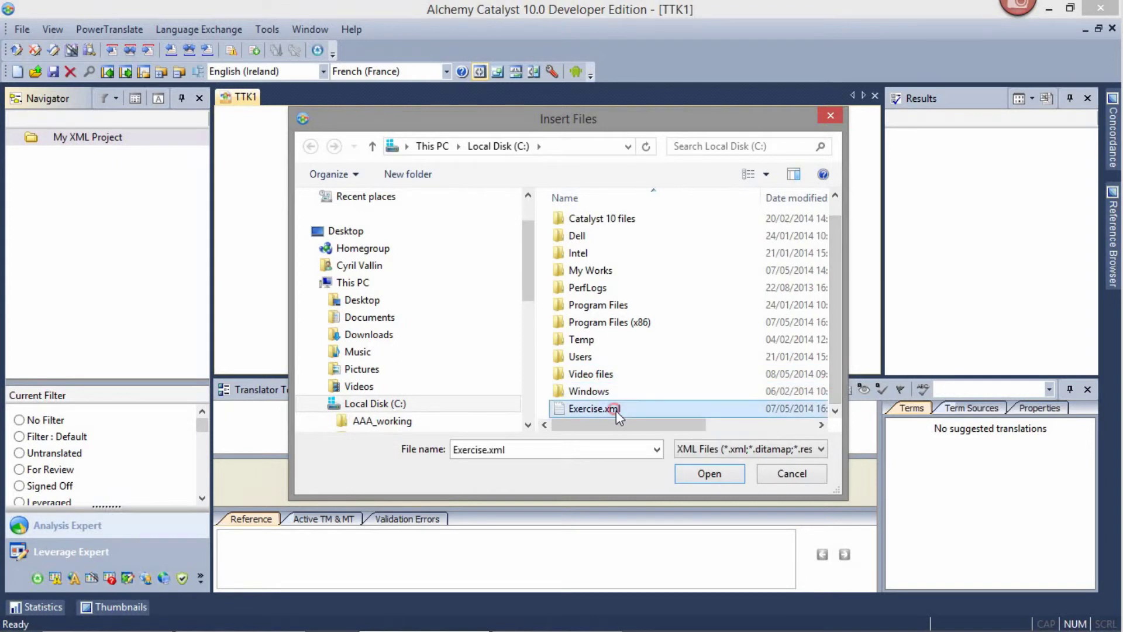
left_click(706, 474)
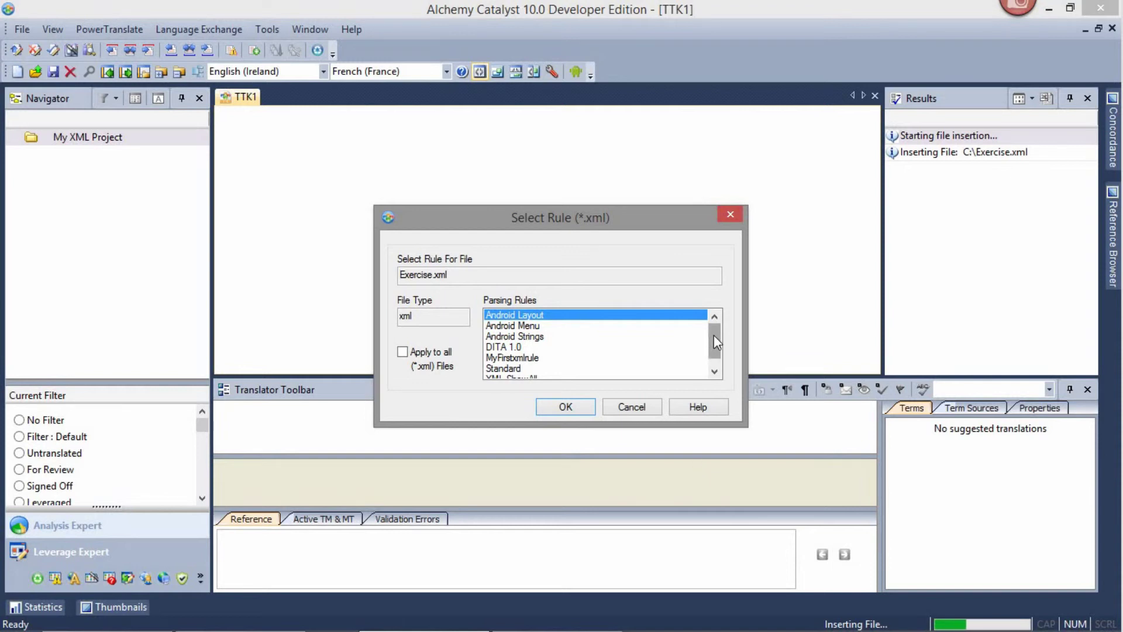
- Choose MyFirstxmlrule as the parsing rule for the inserted file
left_click_drag(714, 335, 715, 342)
left_click(529, 346)
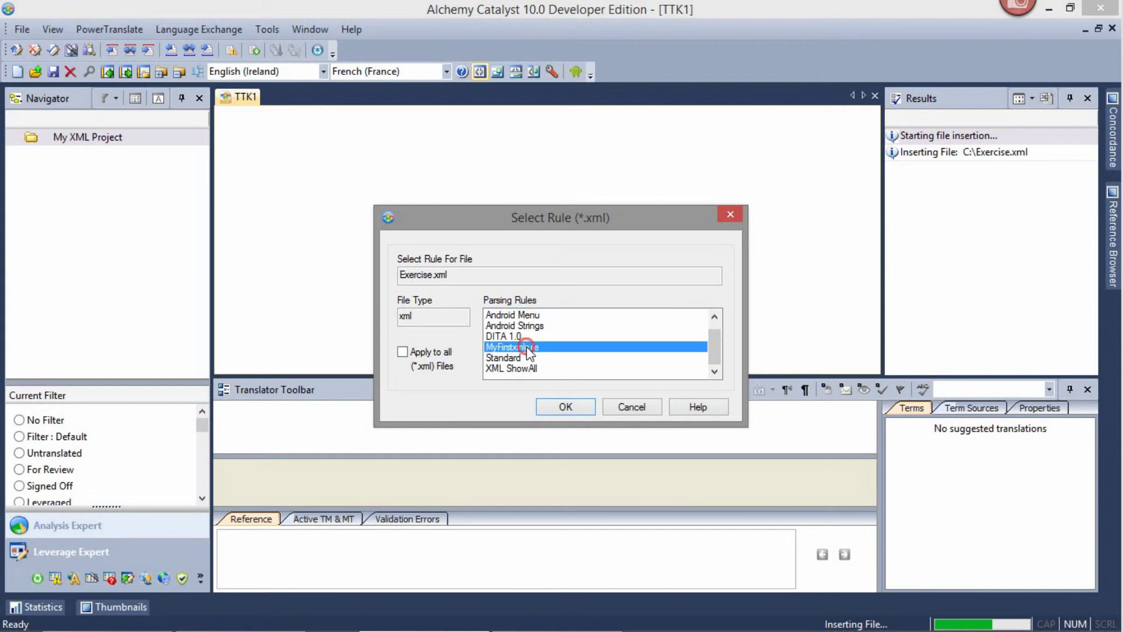
left_click(565, 406)
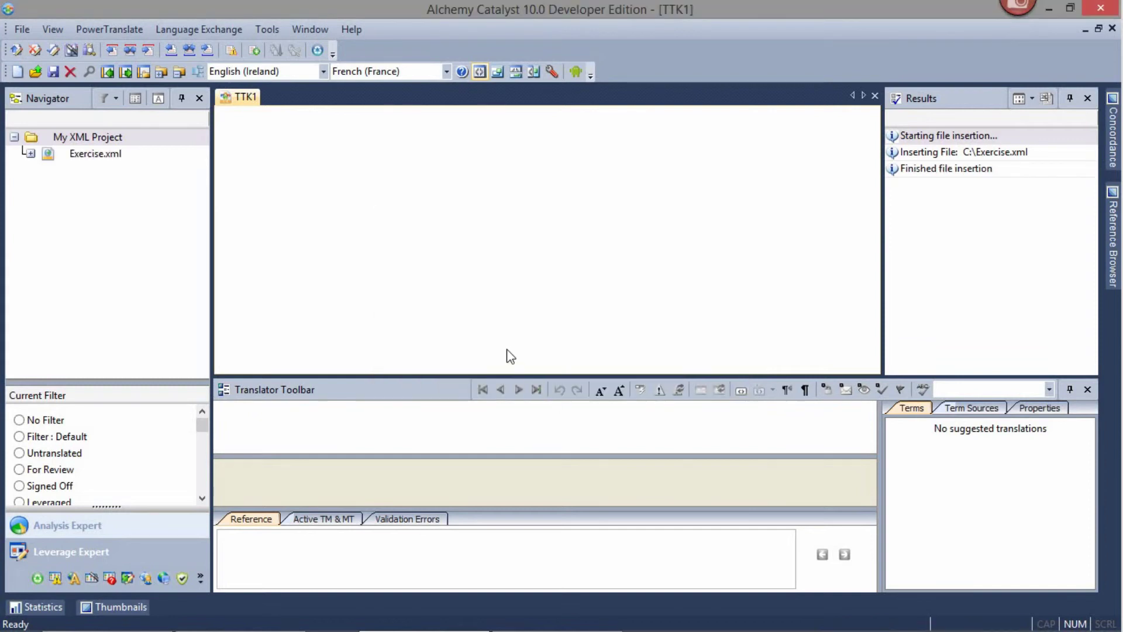
- Open Exercise.xml and select the "It combines secure editing…" sentence for translation
left_click(76, 154)
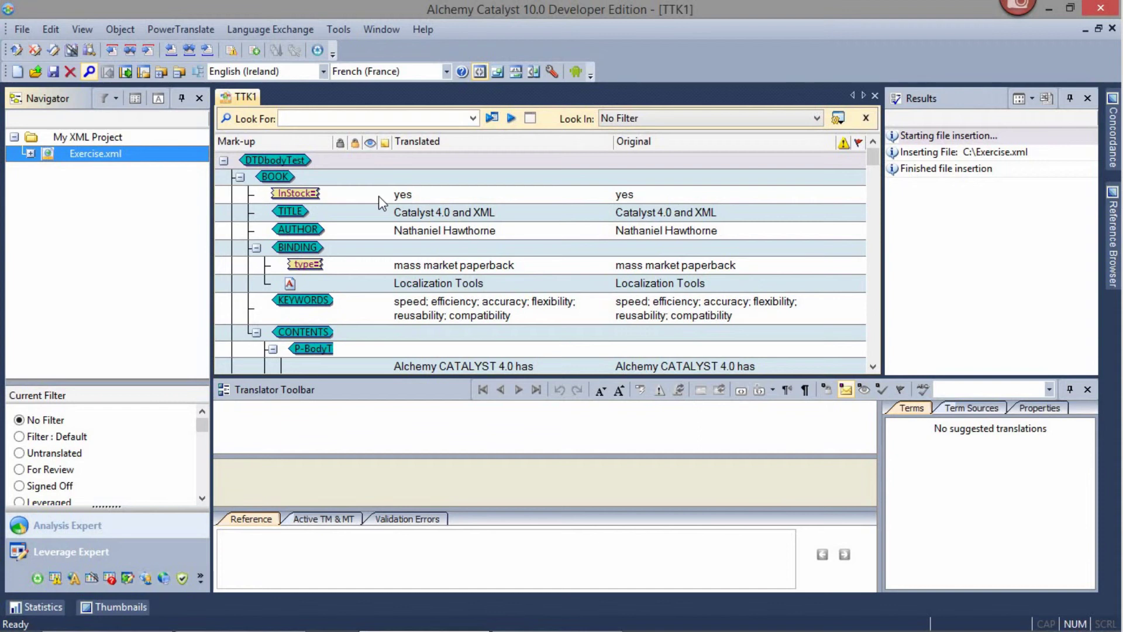
left_click_drag(871, 160, 875, 184)
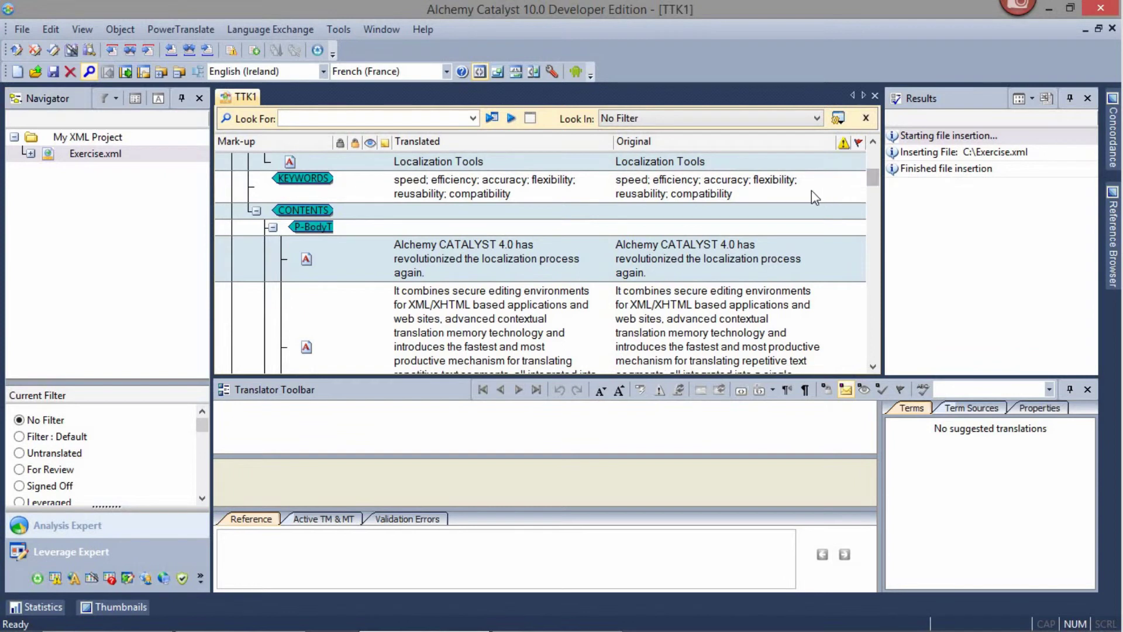
left_click(468, 320)
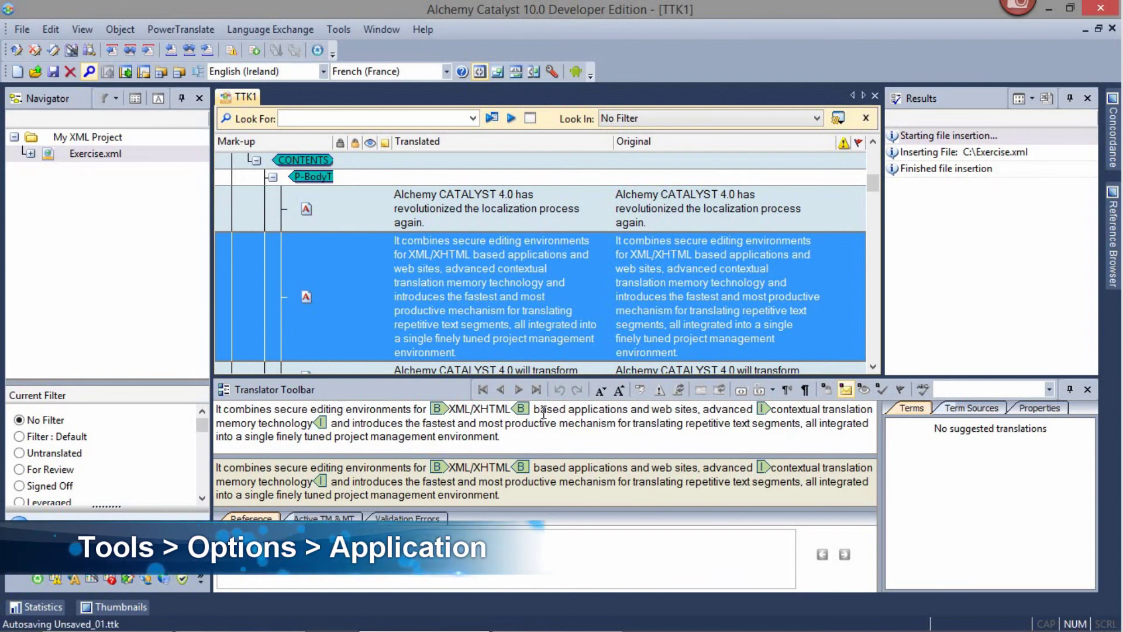
- Turn on "Display inline tags in string view" in the Application options so B/I tags show
left_click(338, 29)
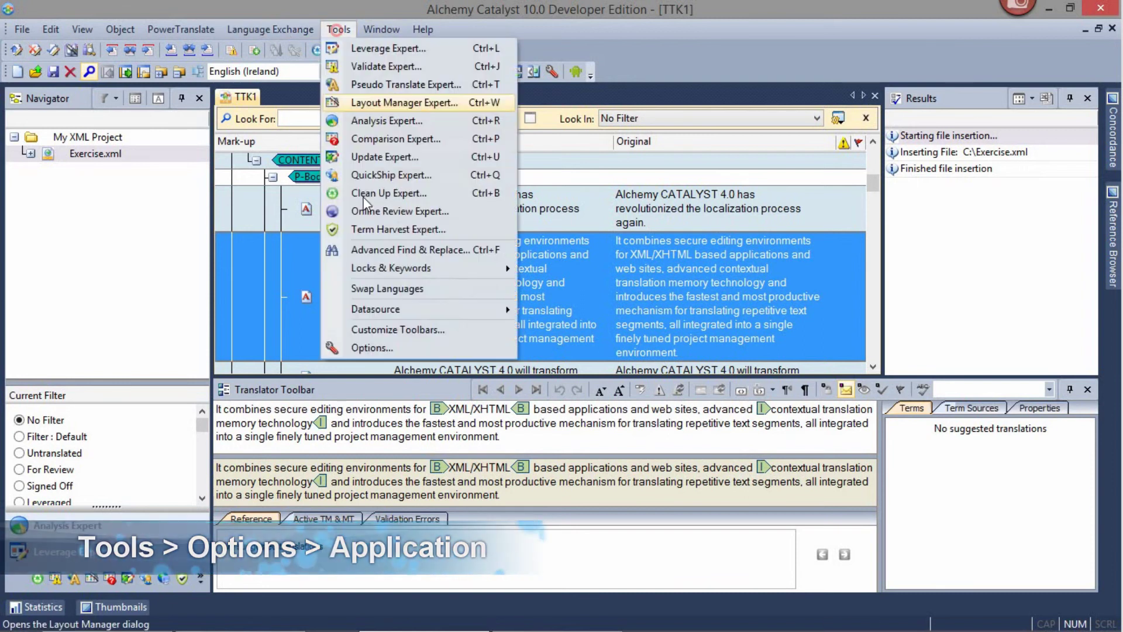
left_click(375, 348)
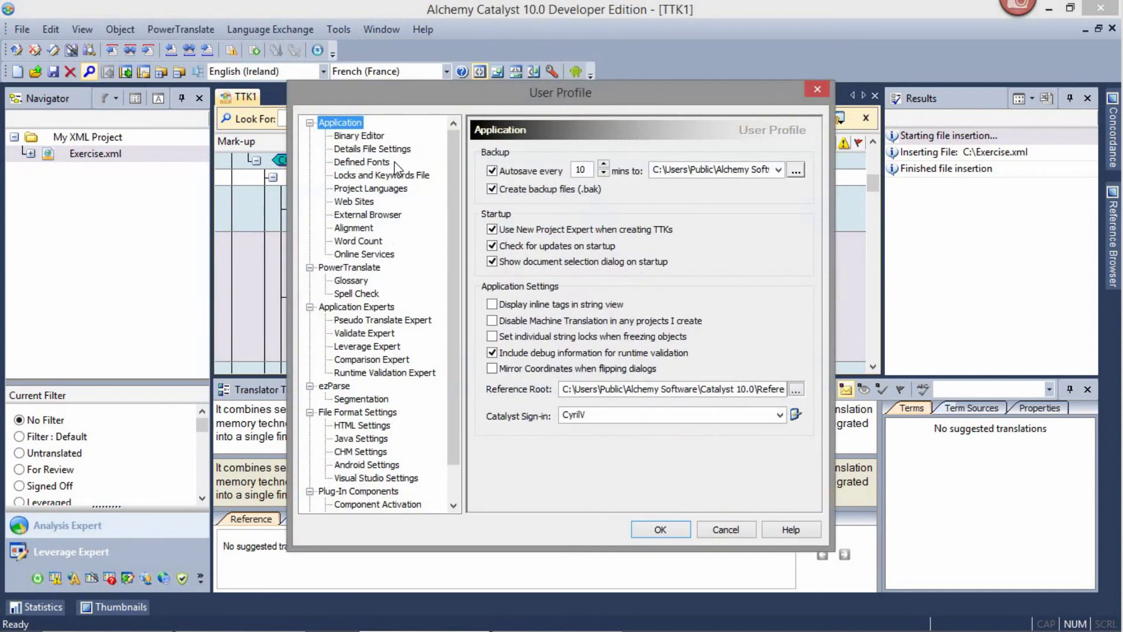
left_click(492, 305)
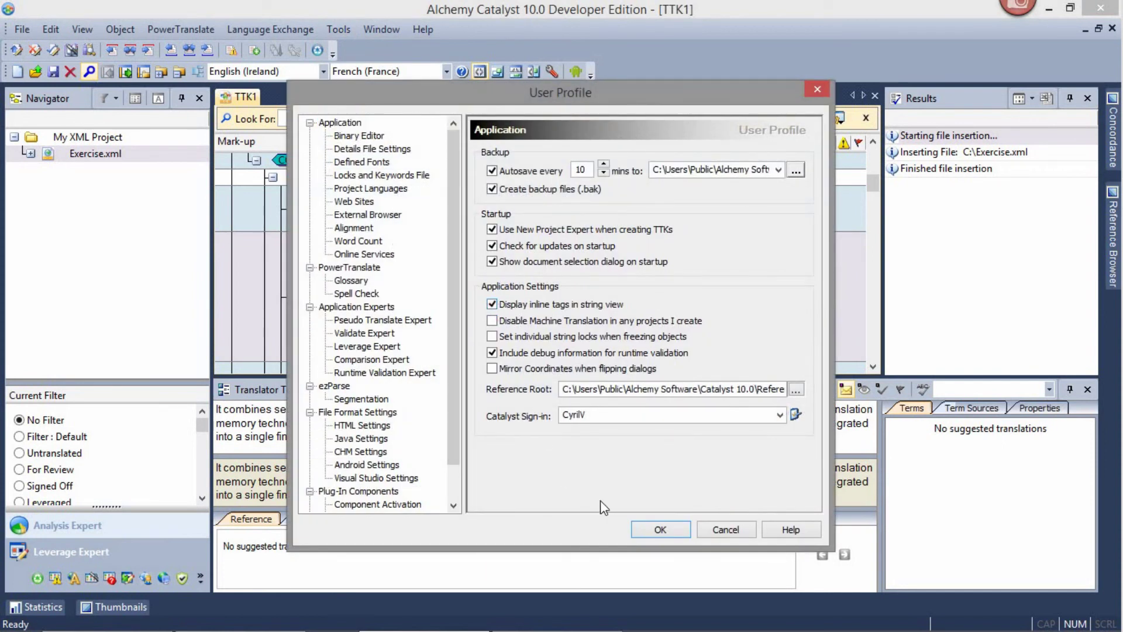
left_click(649, 530)
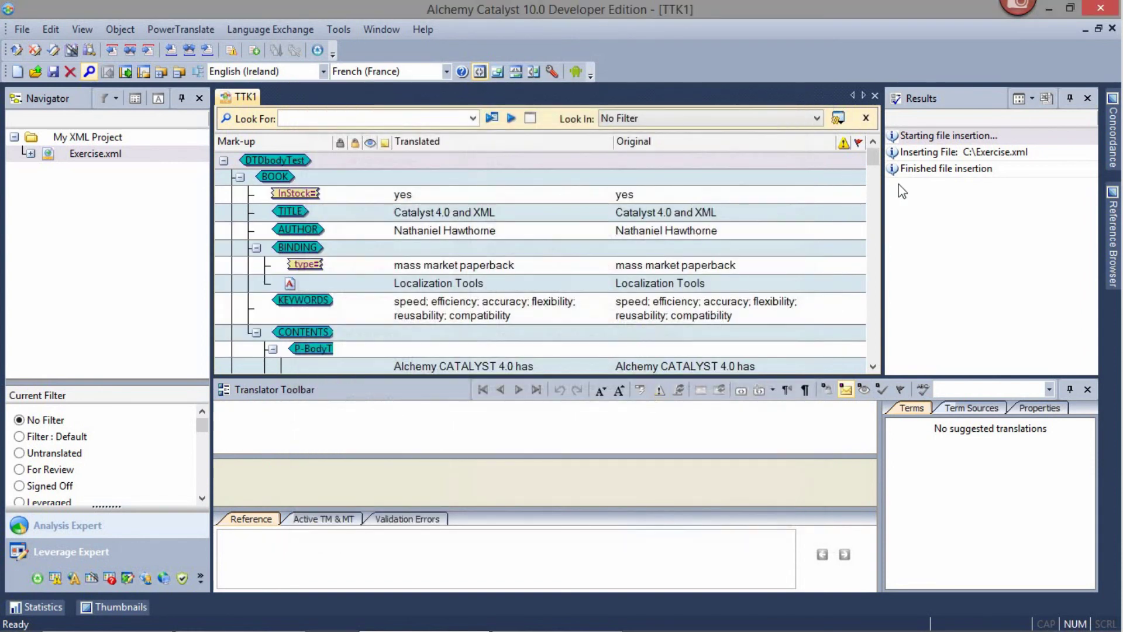
left_click_drag(875, 157, 877, 188)
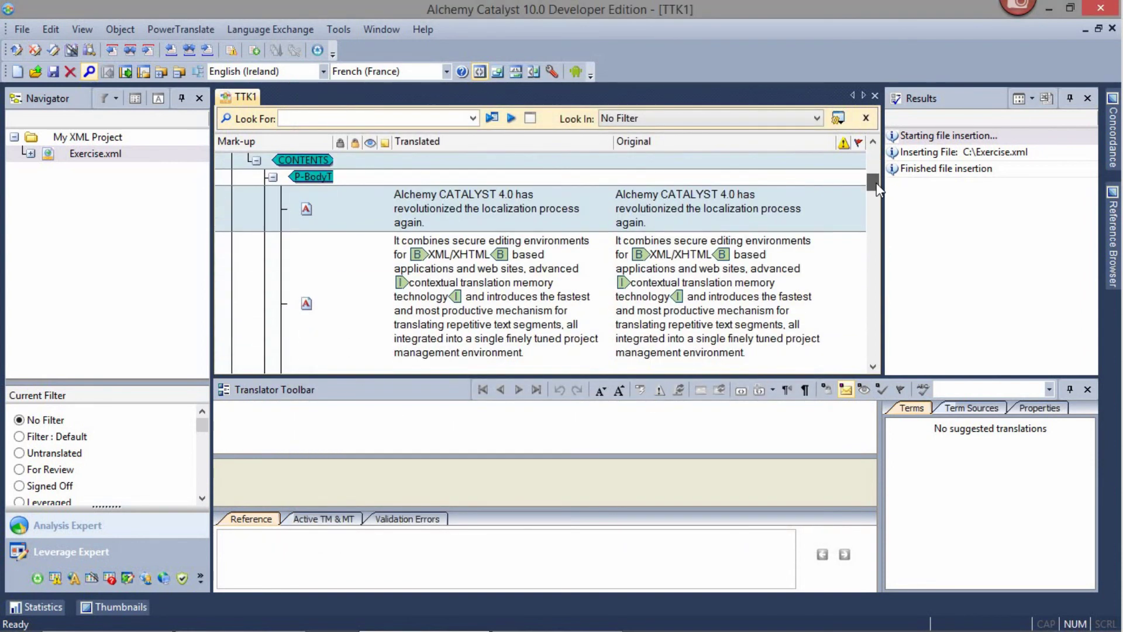